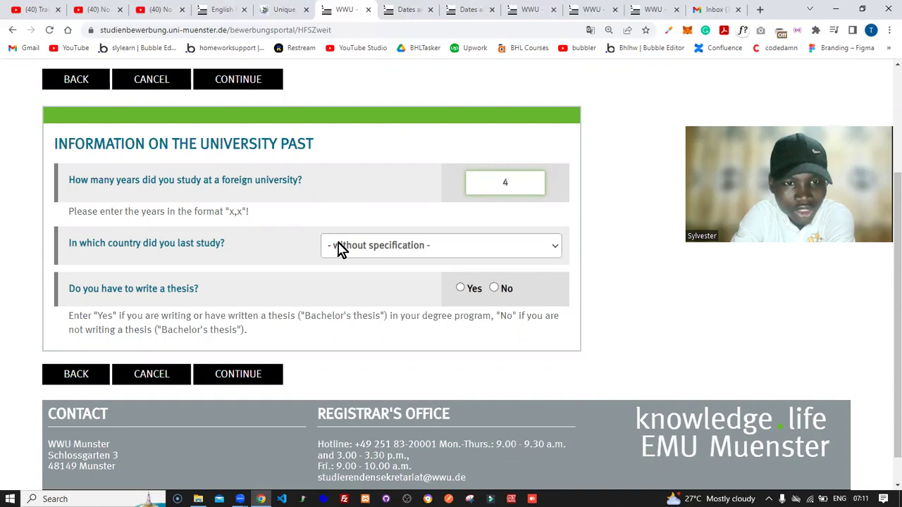
Step: Choose Nigeria as the country of last study from the dropdown
click(386, 255)
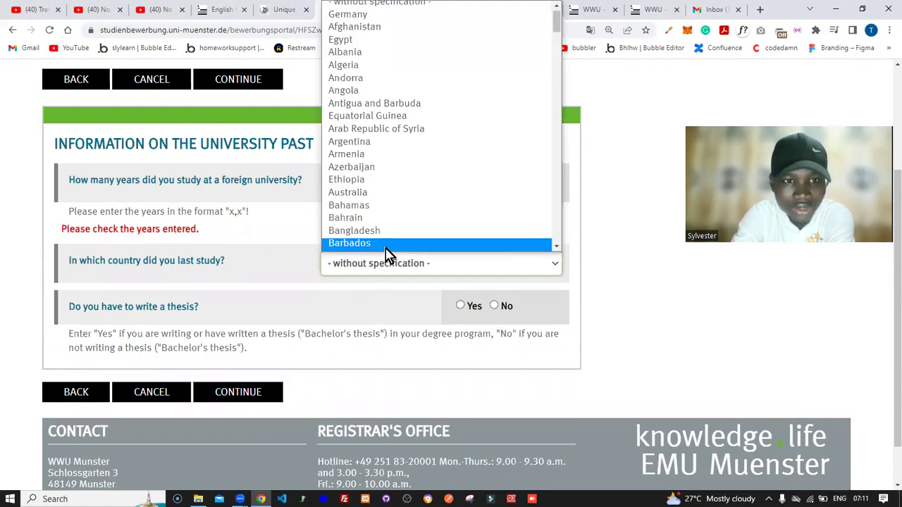
key(n)
key(n)
key(n)
key(n)
key(n)
key(n)
key(n)
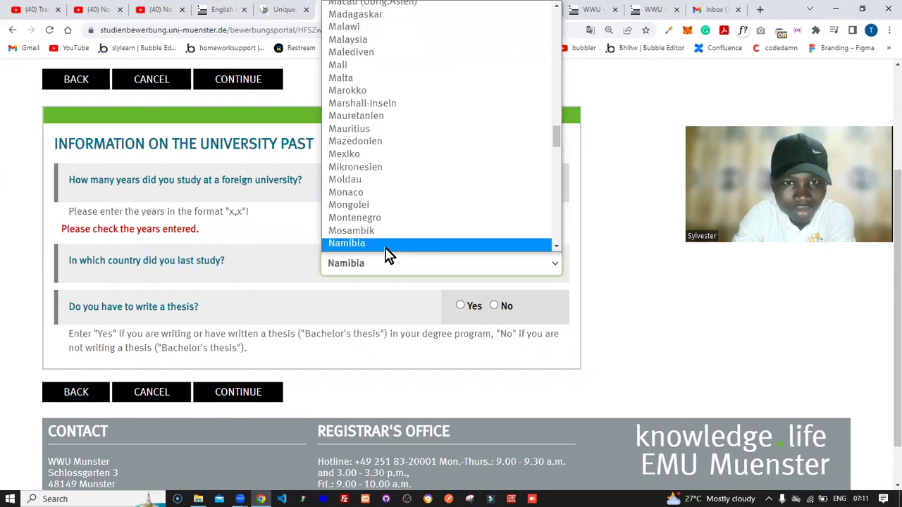
key(n)
key(n)
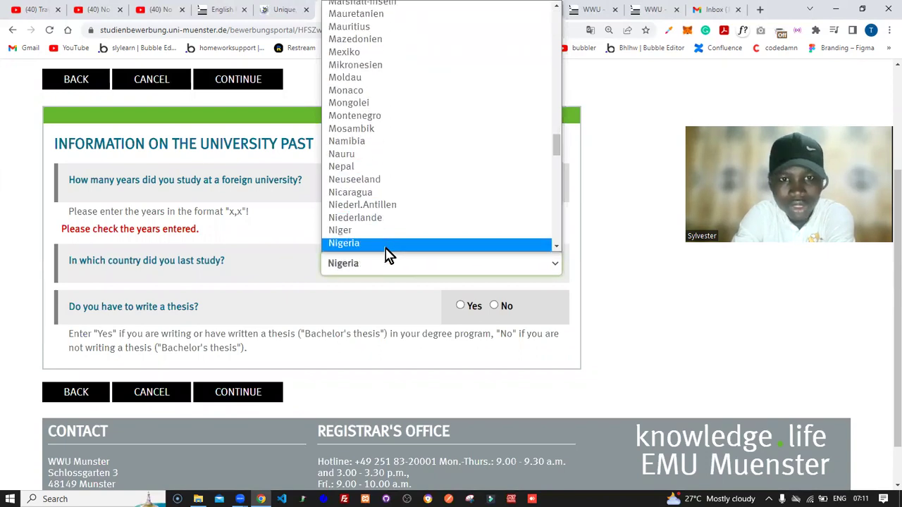
key(Return)
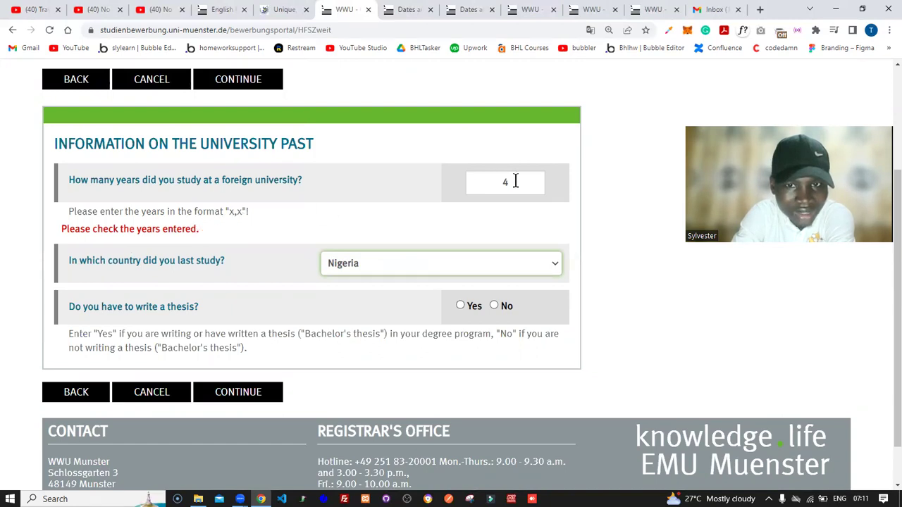
Step: Remove stray letters from the years-studied value and answer Yes to writing a thesis
click(515, 181)
text(,ye)
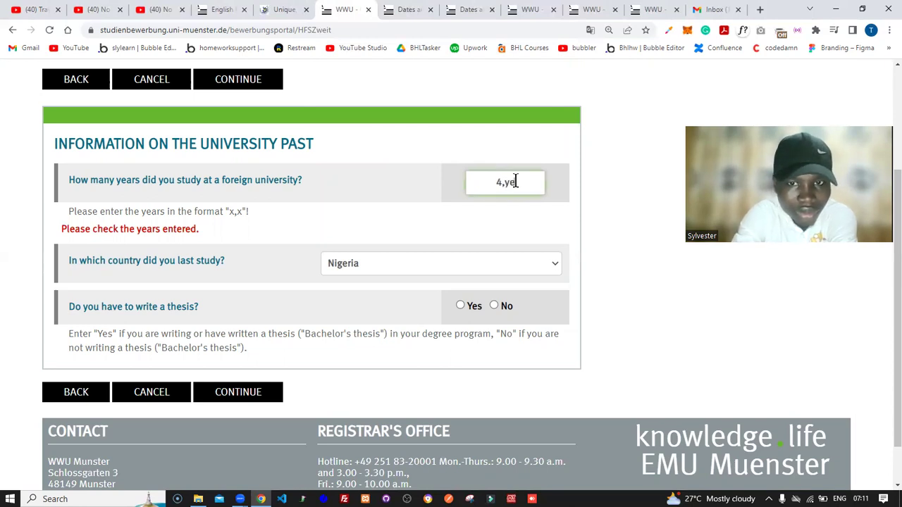
key(BackSpace)
key(BackSpace)
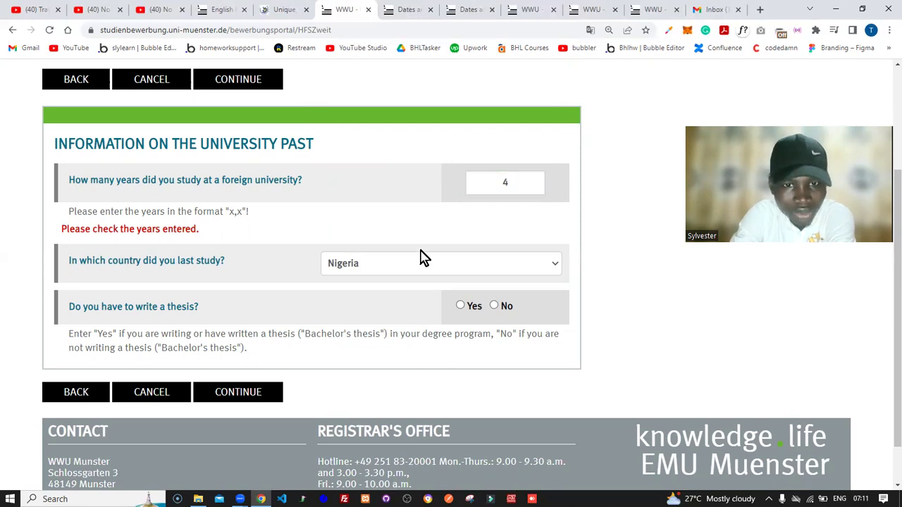
click(460, 306)
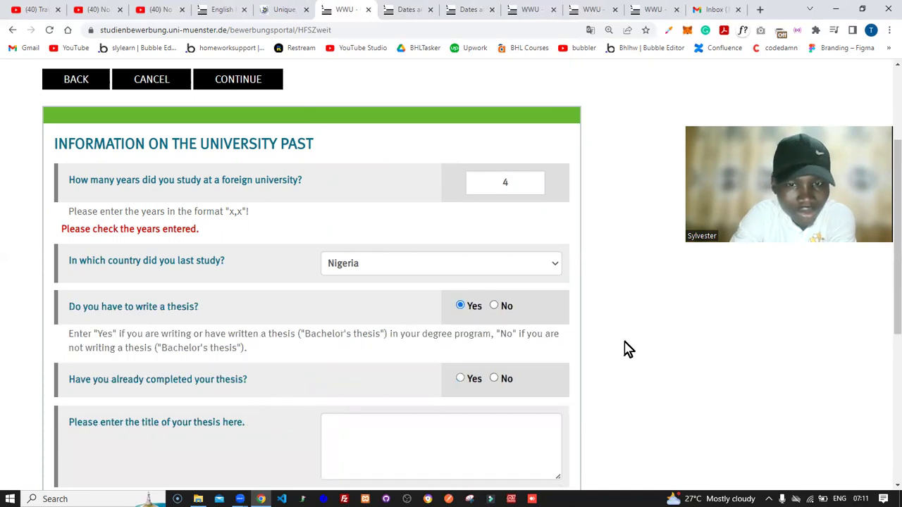
Step: Mark the thesis as completed
scroll(629, 348, down, 1)
scroll(624, 348, down, 1)
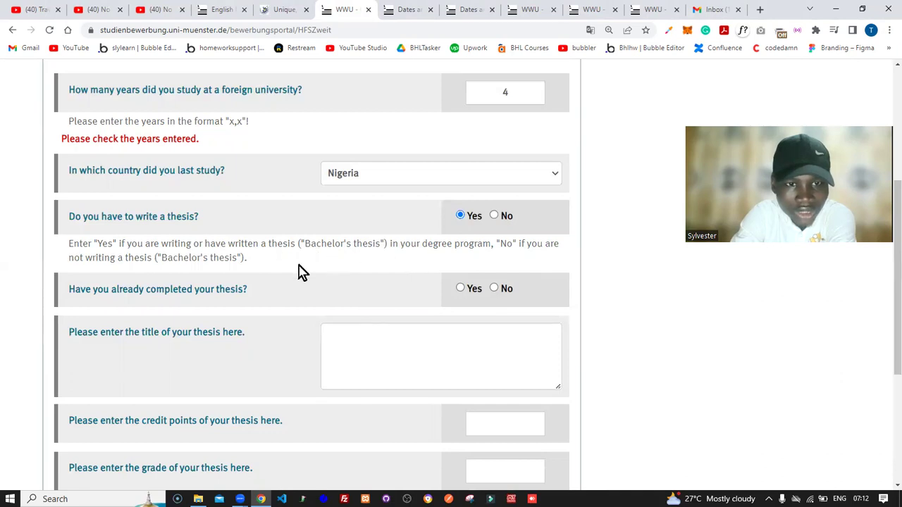
click(460, 288)
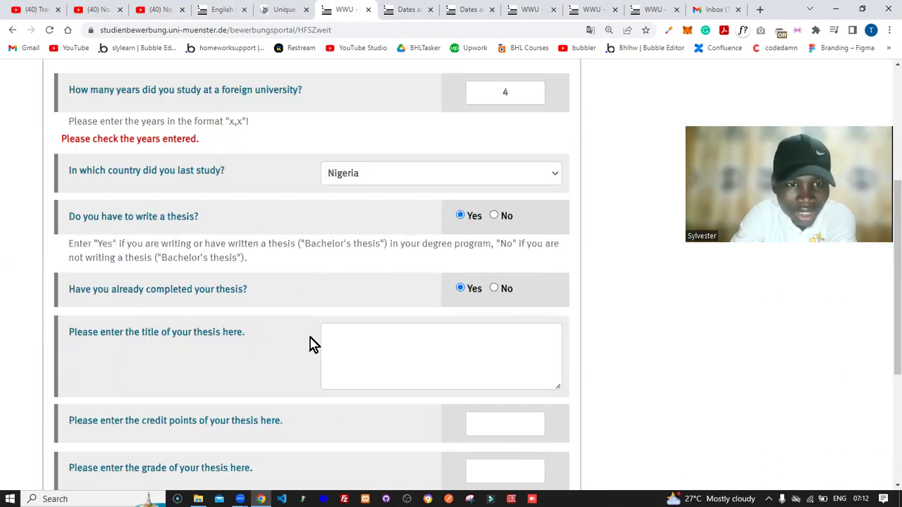
Step: Enter 'e-Learning Management System' as the thesis title
click(386, 348)
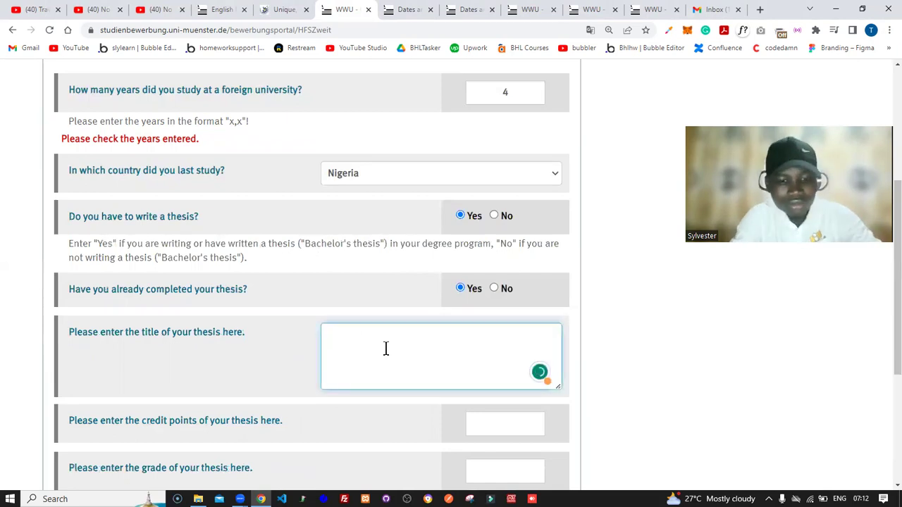
text(H)
key(BackSpace)
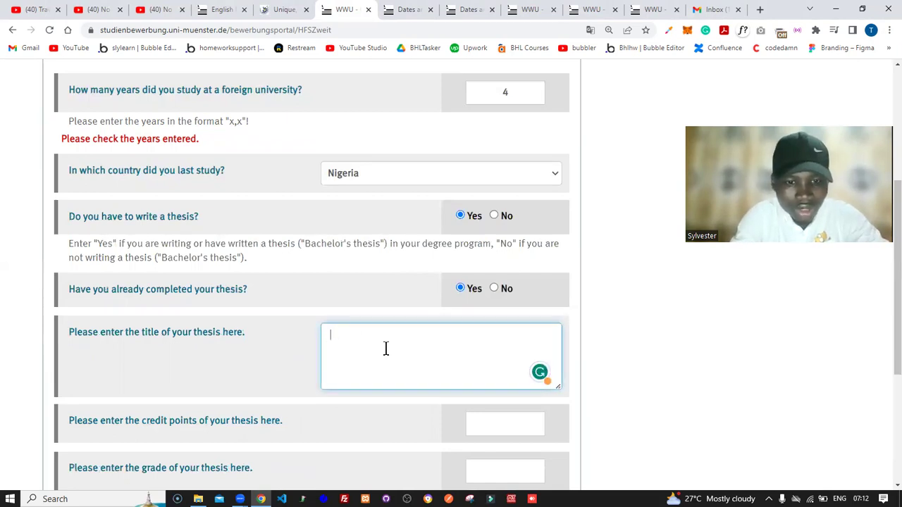
text(LE)
key(BackSpace)
key(BackSpace)
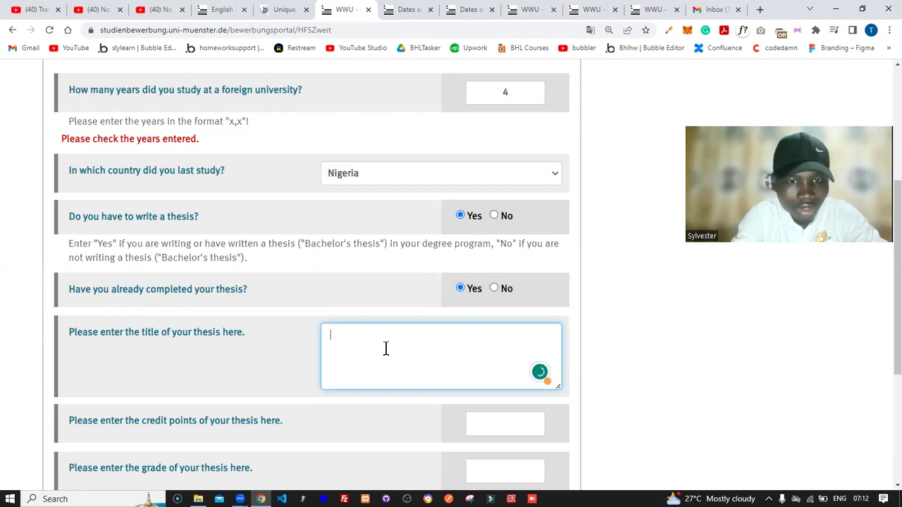
text(Lear)
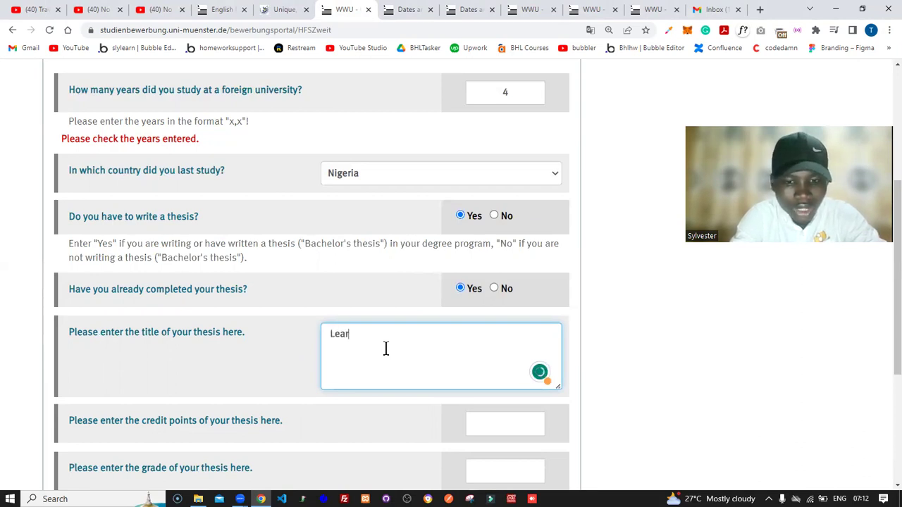
text(ning Manag)
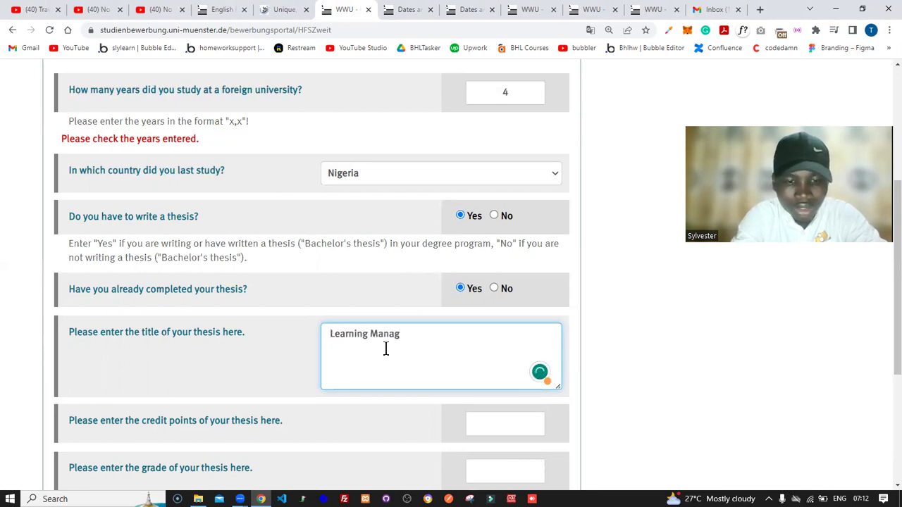
key(Home)
text(e-)
key(End)
text(ement System)
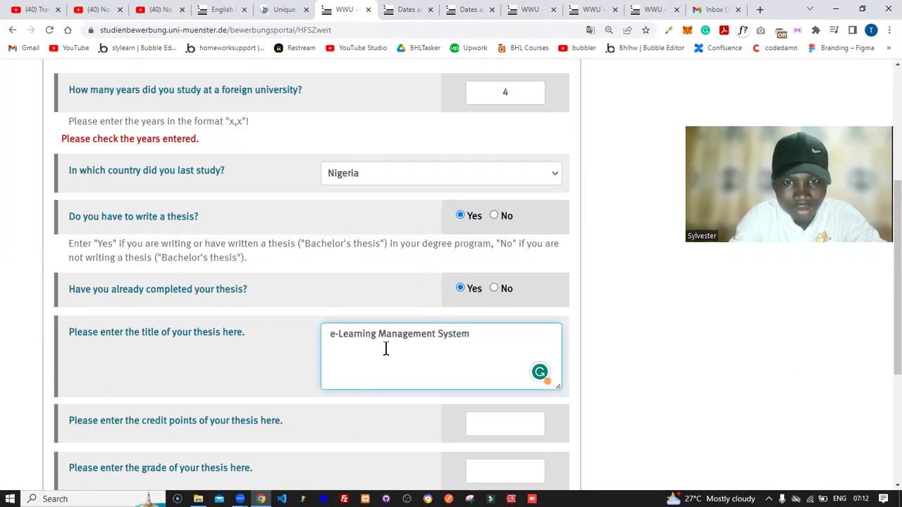
click(649, 331)
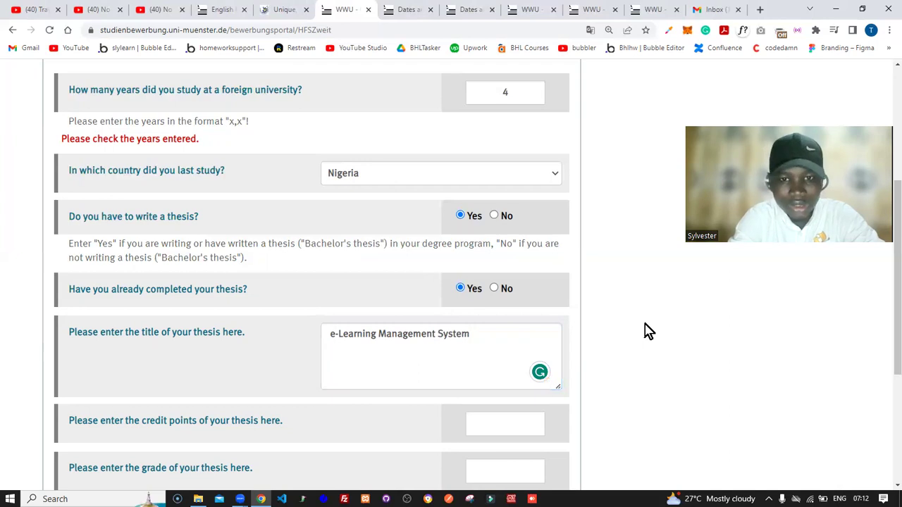
scroll(629, 313, down, 2)
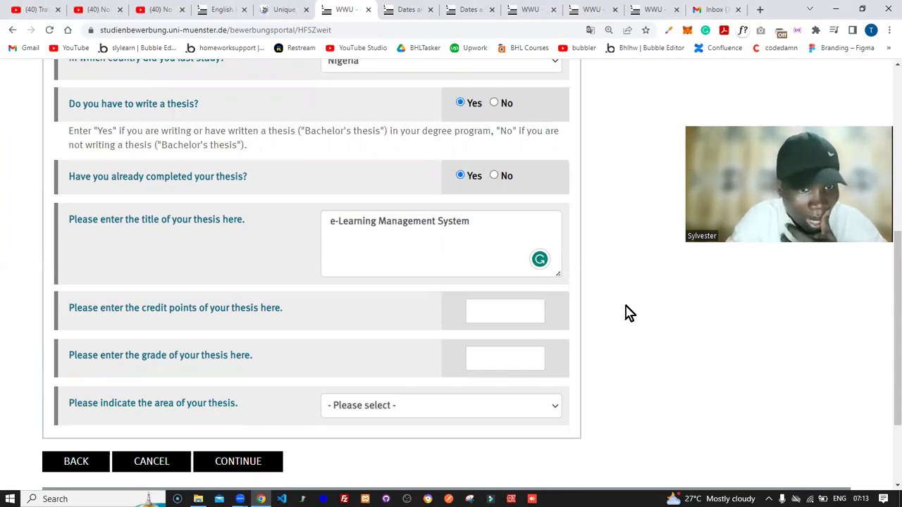
click(487, 314)
Step: Enter 4.5 as the thesis credit points and leave the grade field empty
text(3333)
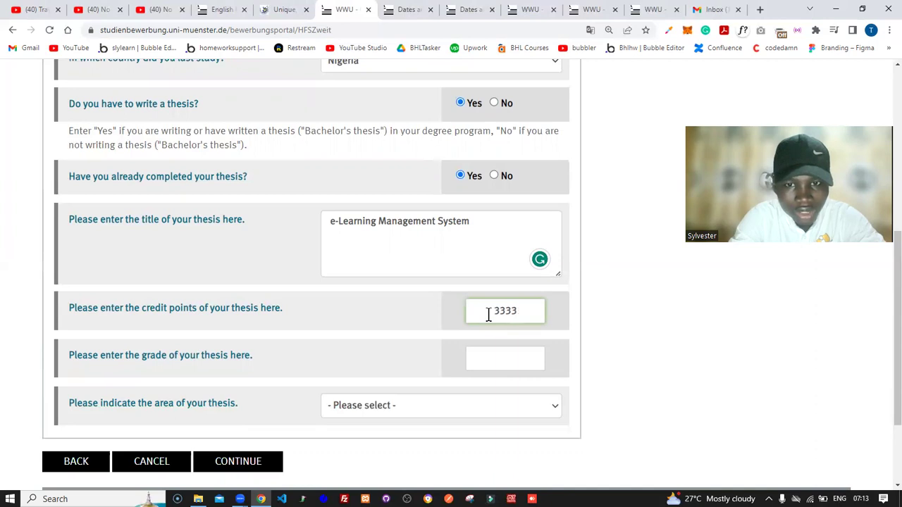
key(BackSpace)
key(BackSpace)
key(BackSpace)
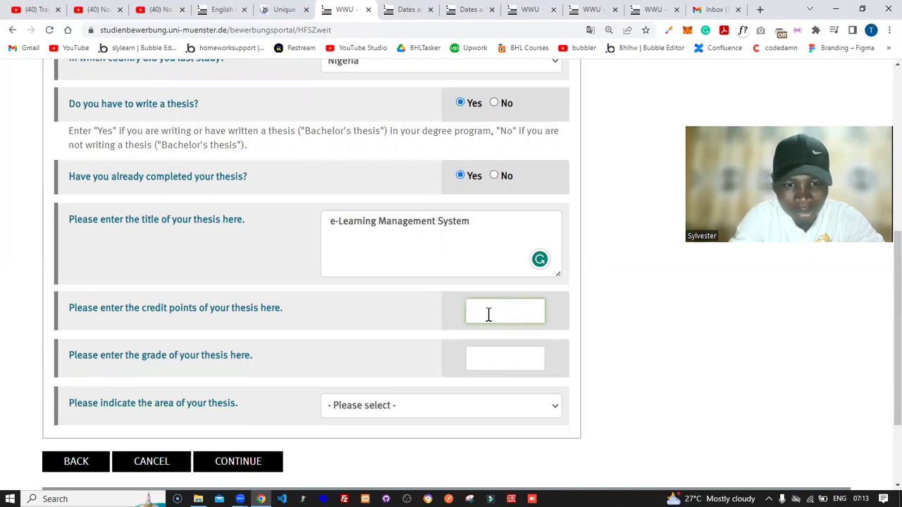
text(.5)
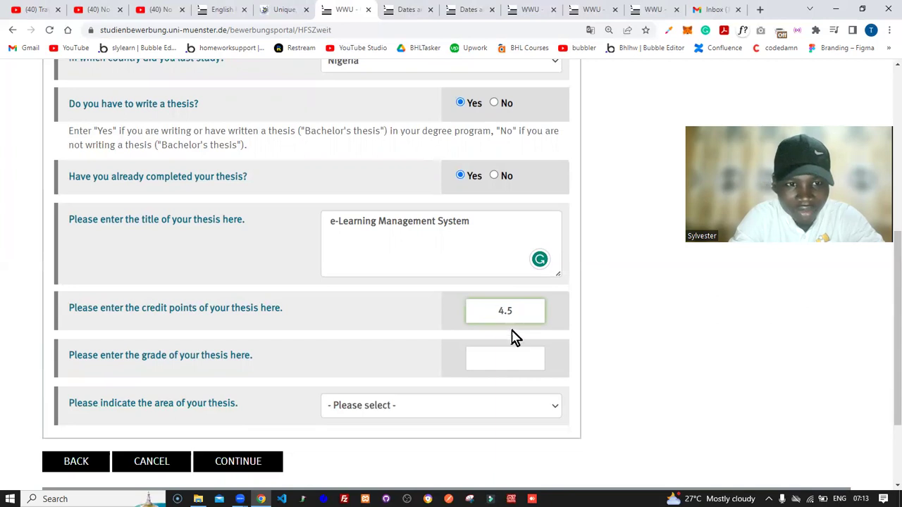
click(496, 350)
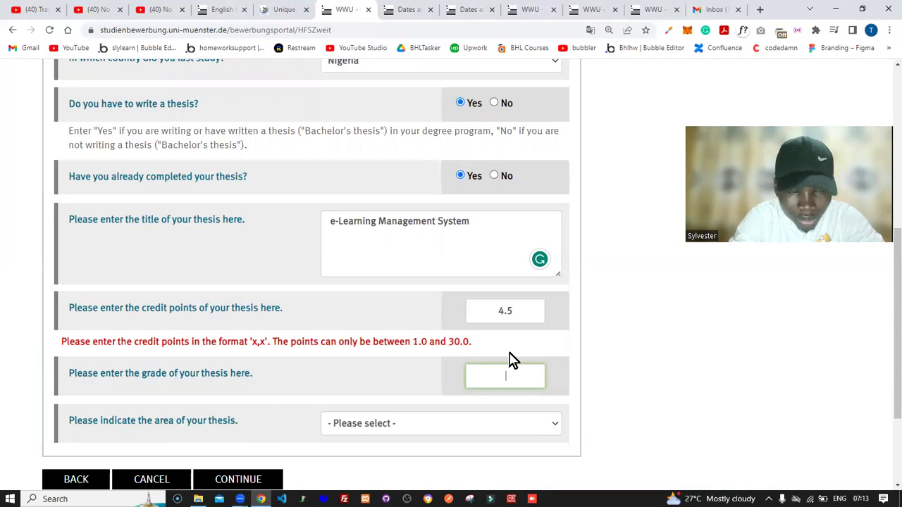
click(647, 246)
scroll(647, 245, up, 2)
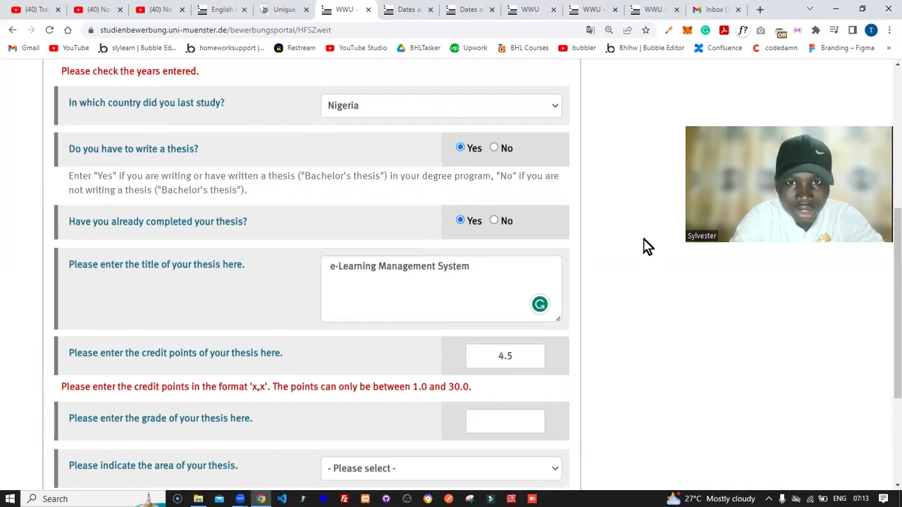
scroll(645, 246, up, 2)
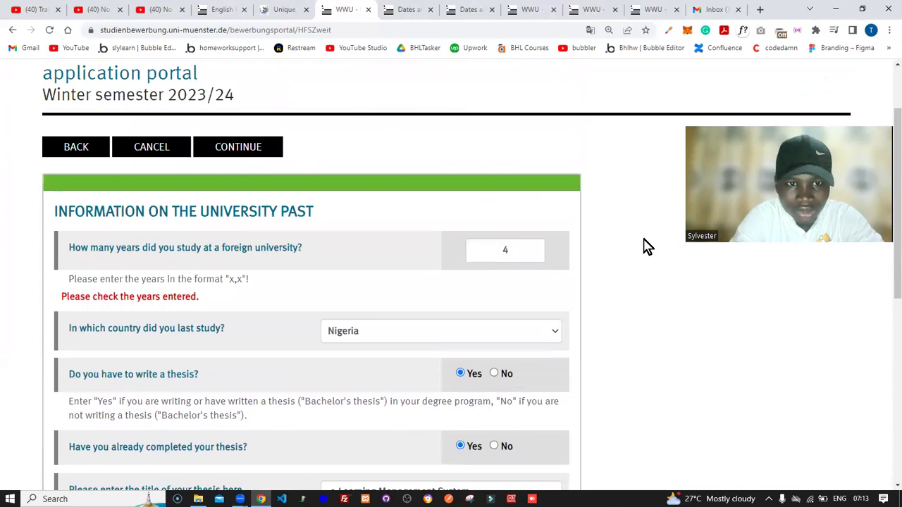
click(510, 253)
text(.0)
click(553, 280)
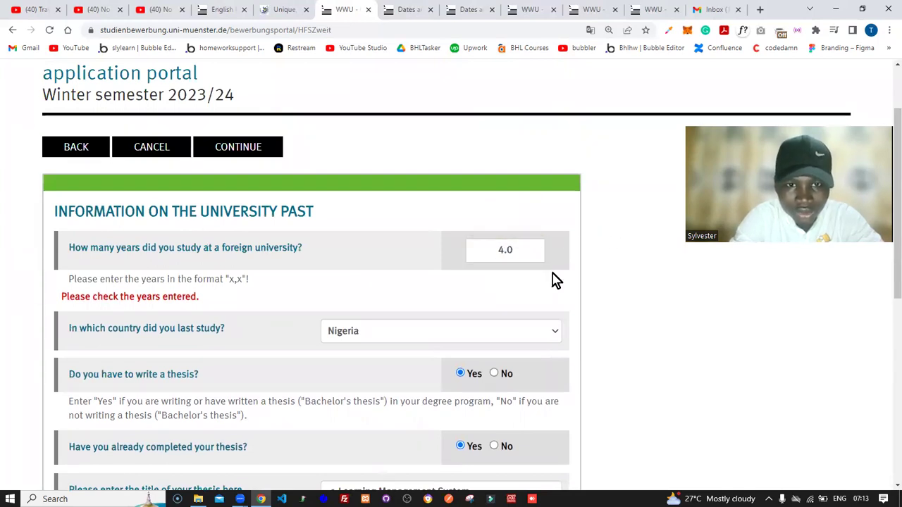
click(494, 374)
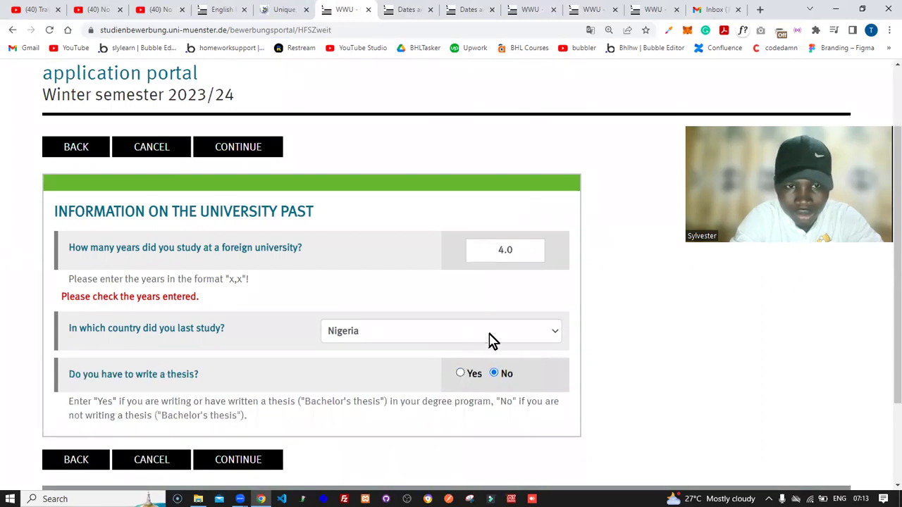
click(522, 249)
key(Left)
key(BackSpace)
text(,)
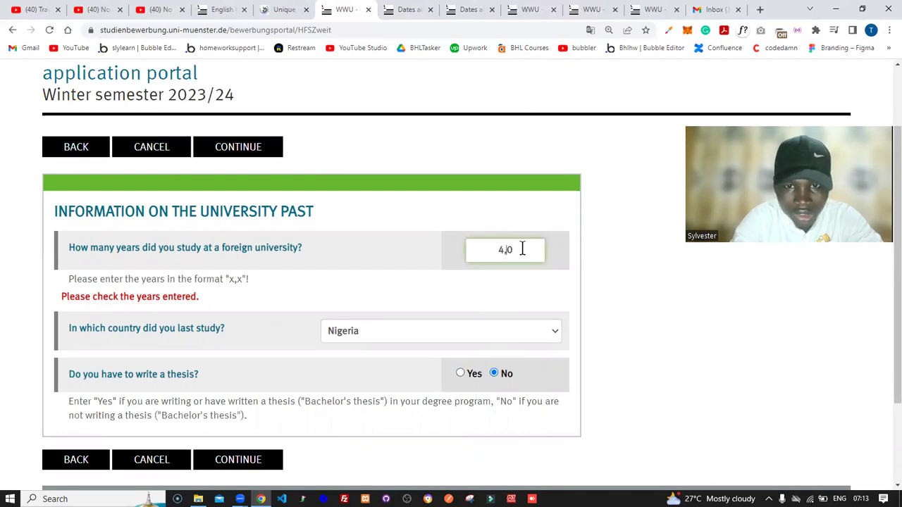
click(501, 298)
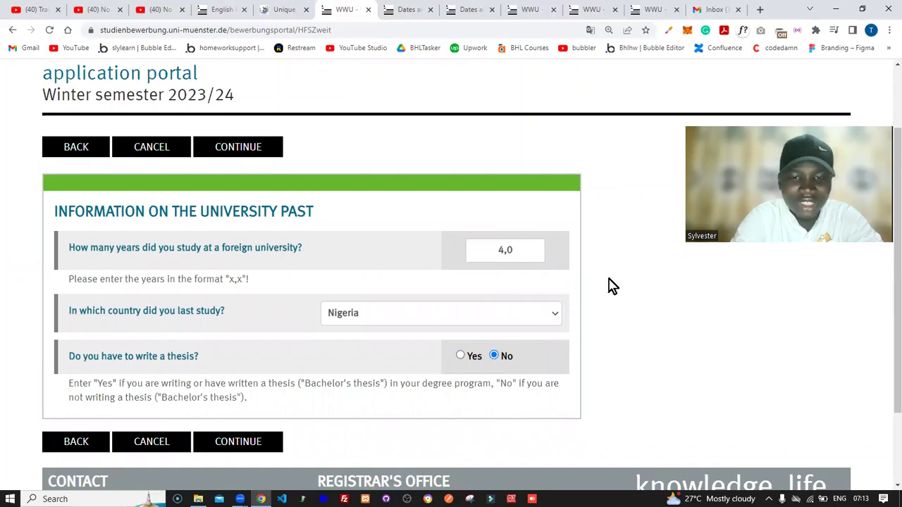
scroll(611, 286, down, 3)
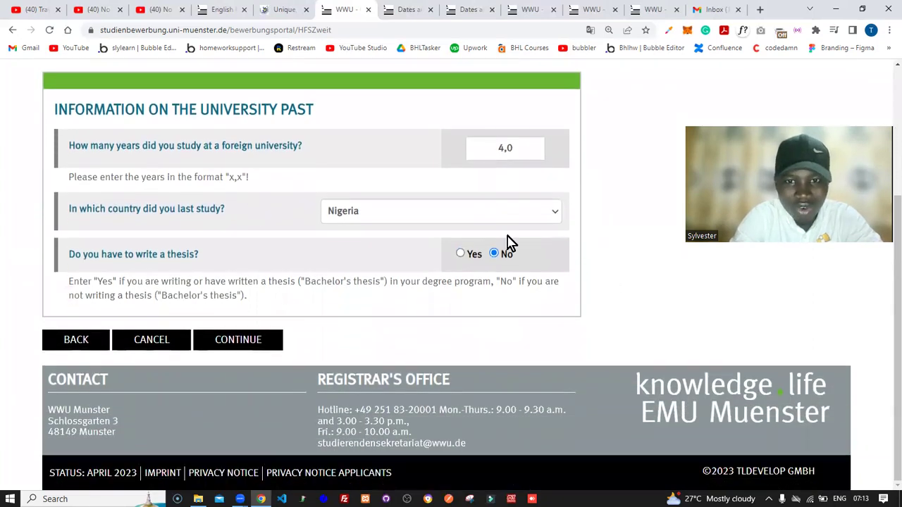
click(460, 255)
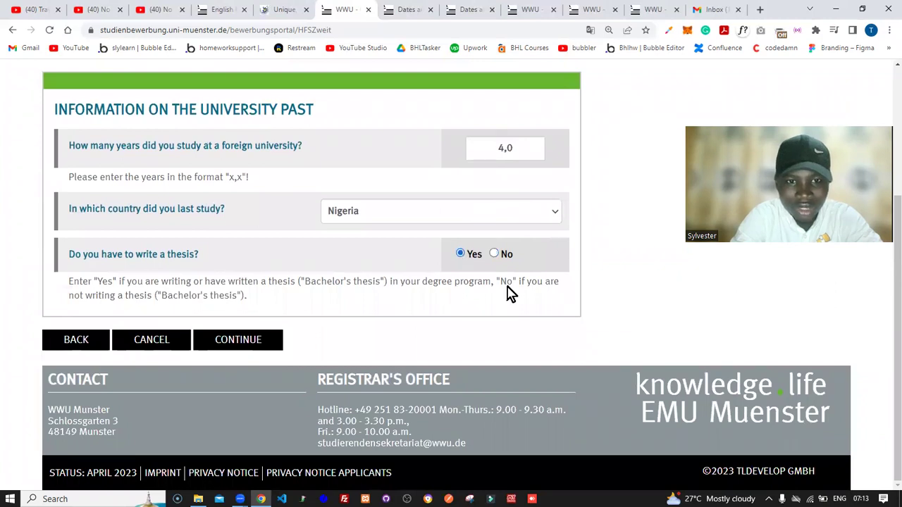
scroll(623, 325, down, 3)
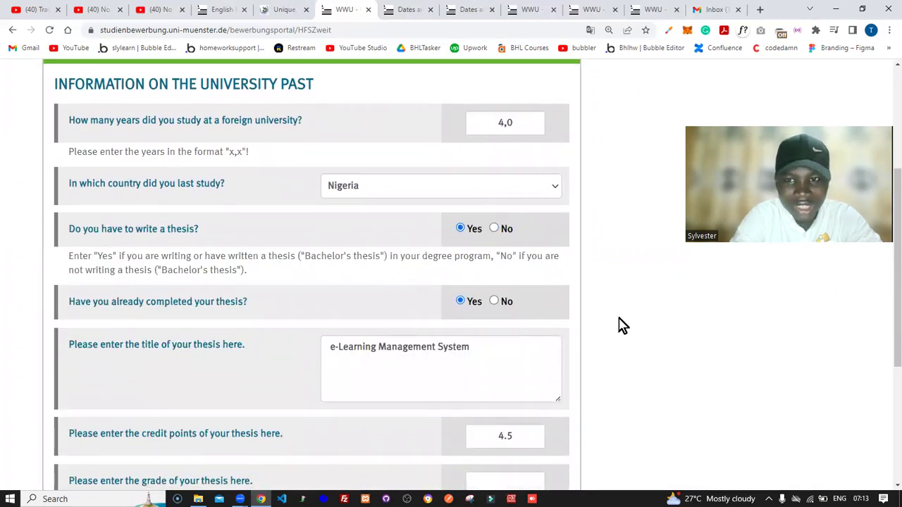
scroll(623, 325, down, 2)
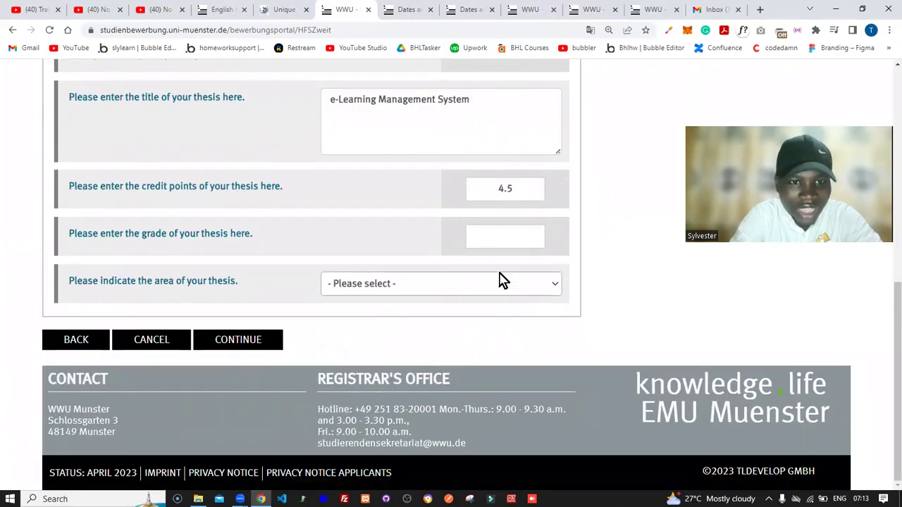
Step: Try grade values 30 and 4.5, then paste the maximum 6.0 from the error message
click(494, 235)
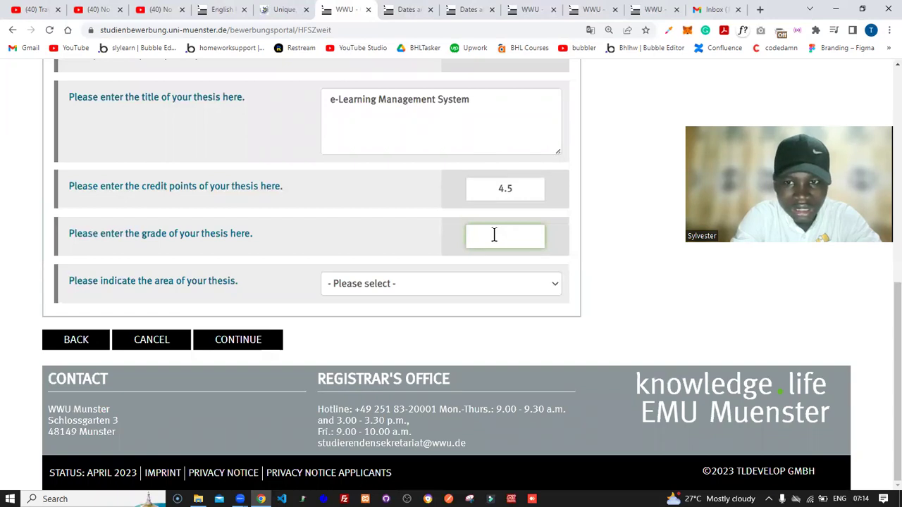
text(30)
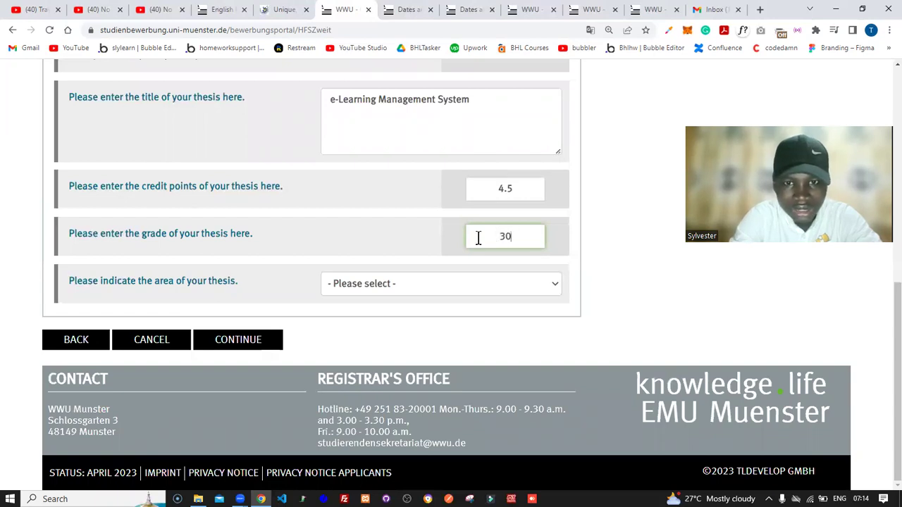
click(428, 250)
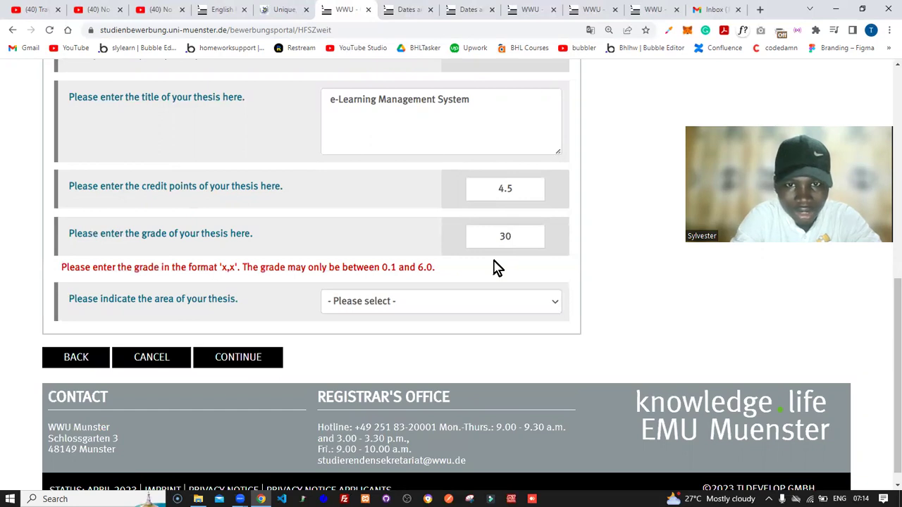
click(515, 240)
key(BackSpace)
key(BackSpace)
text(4.5)
click(417, 246)
click(522, 303)
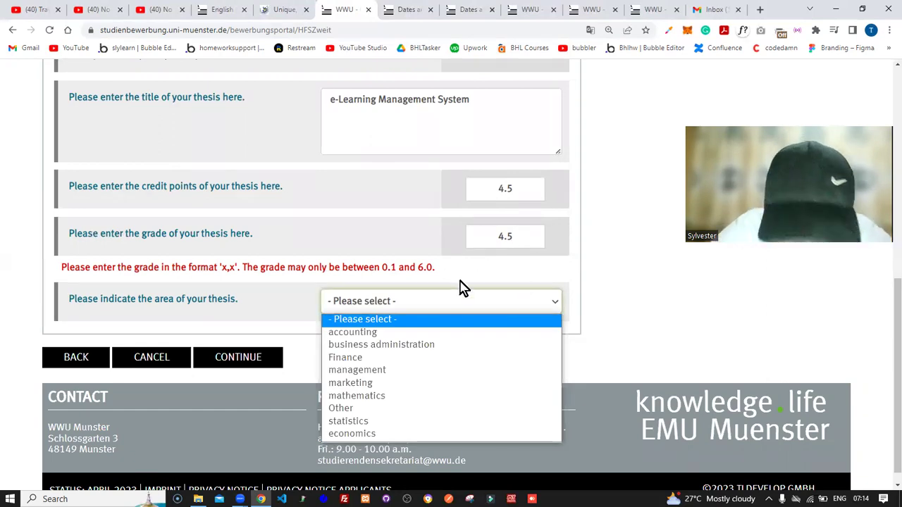
drag(415, 268, 432, 269)
key(ctrl+c)
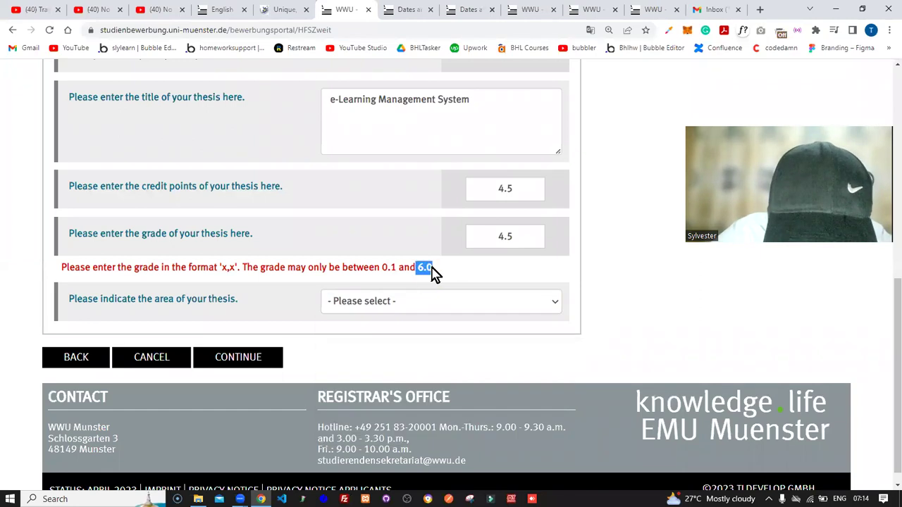
click(524, 233)
key(ctrl+a)
key(ctrl+v)
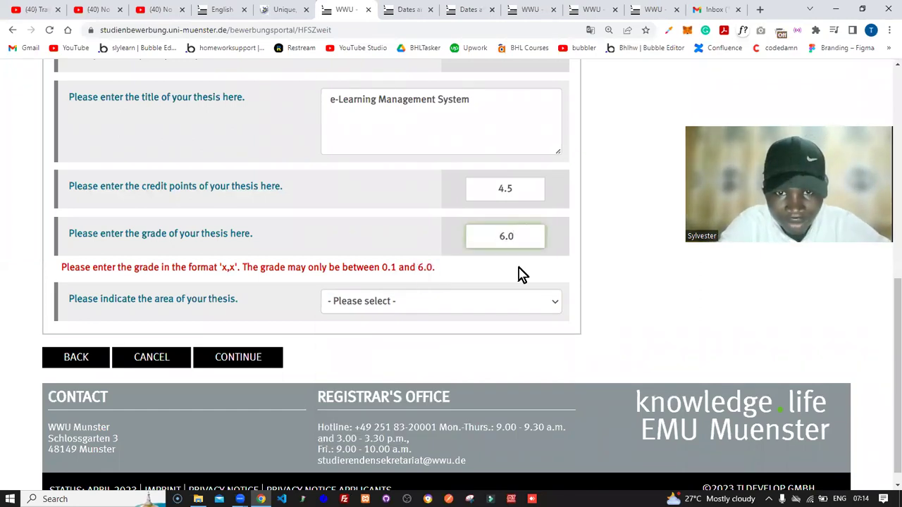
Step: Choose business administration as the thesis area and rewrite the grade as 4,5
click(511, 300)
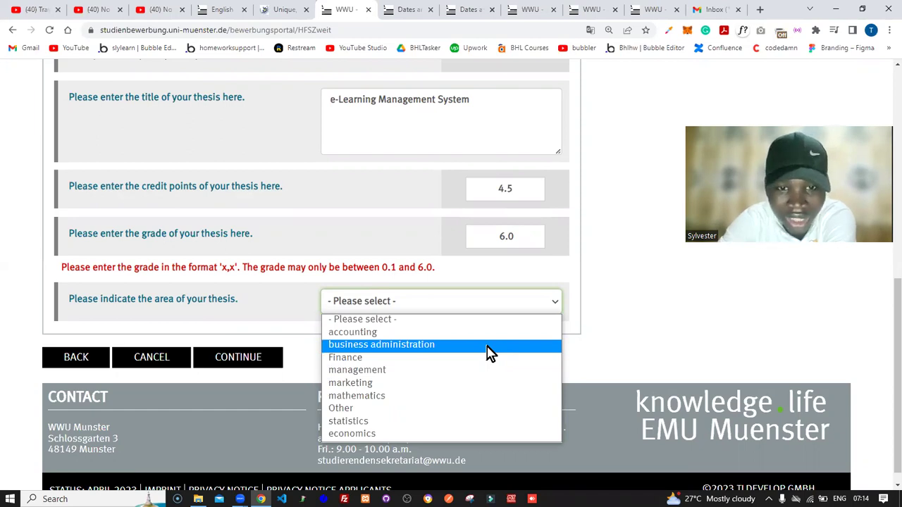
click(491, 345)
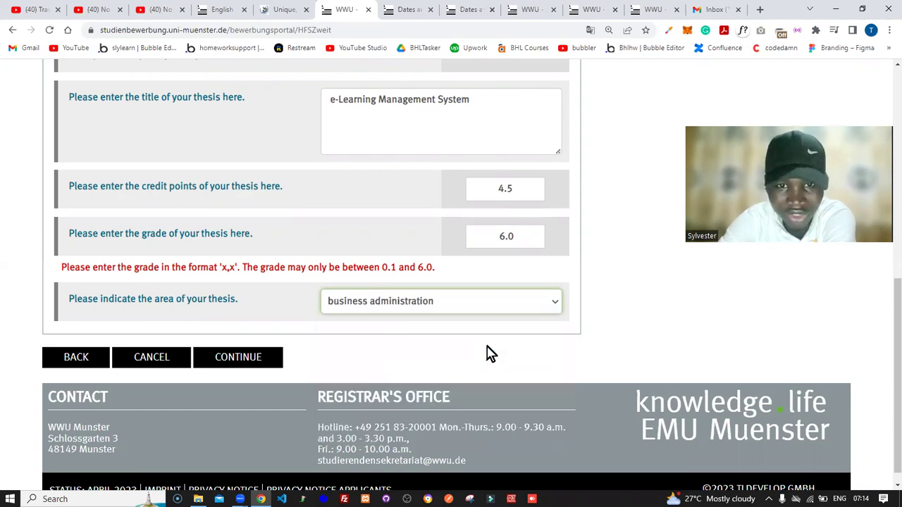
click(528, 237)
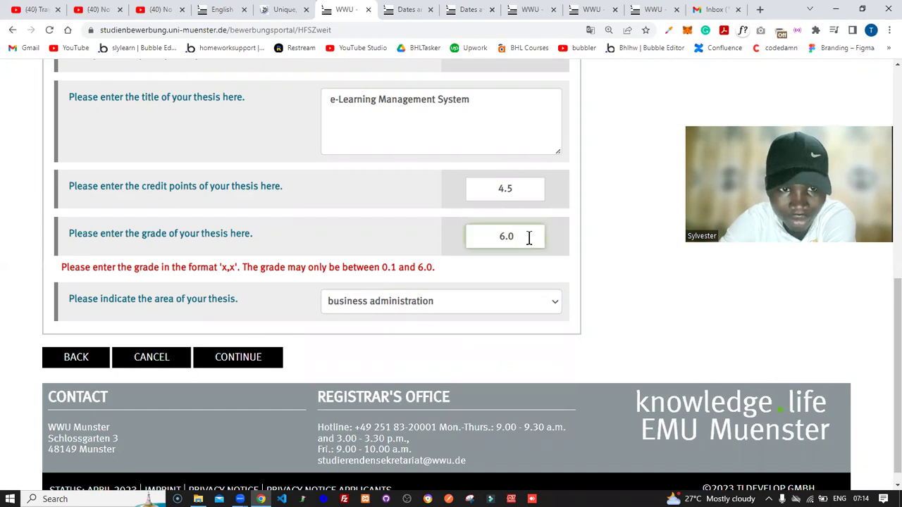
key(Left)
key(BackSpace)
key(BackSpace)
text(4,)
key(Delete)
text(5)
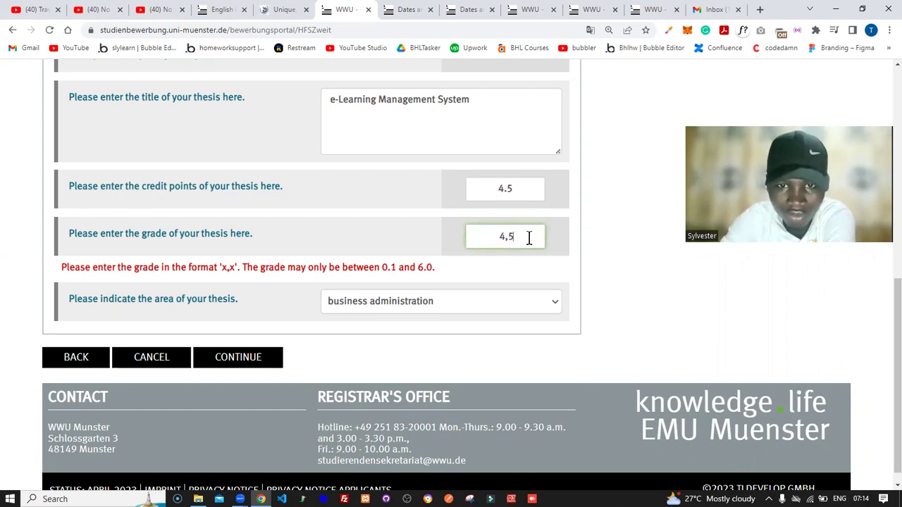
click(520, 271)
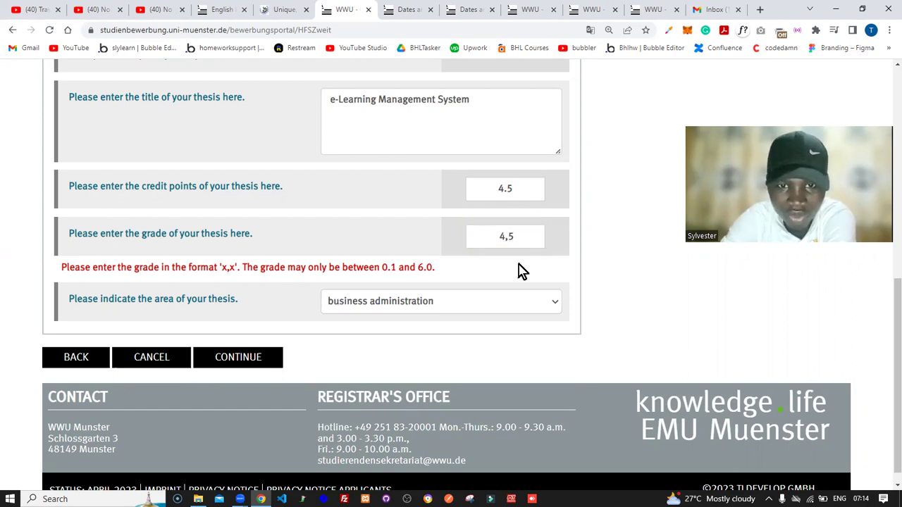
click(515, 304)
click(633, 299)
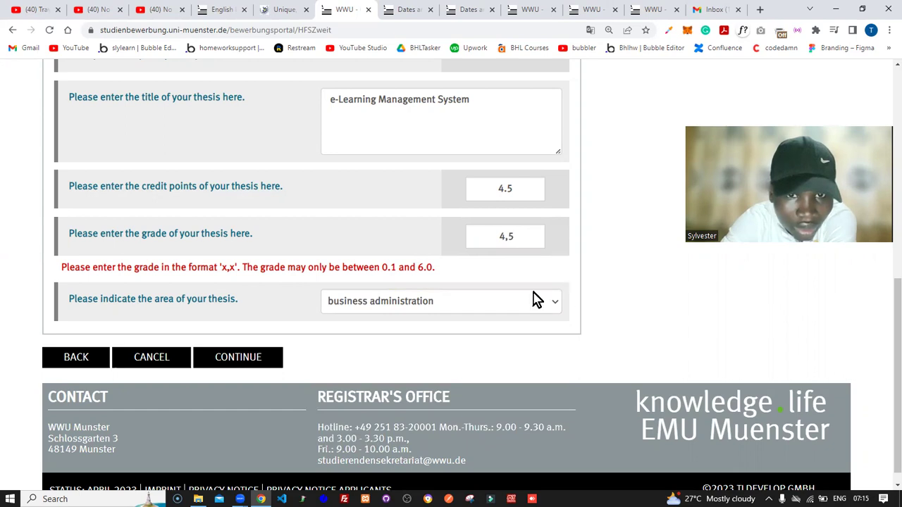
Step: Submit the thesis details and correct the credit points to 30,0
click(257, 362)
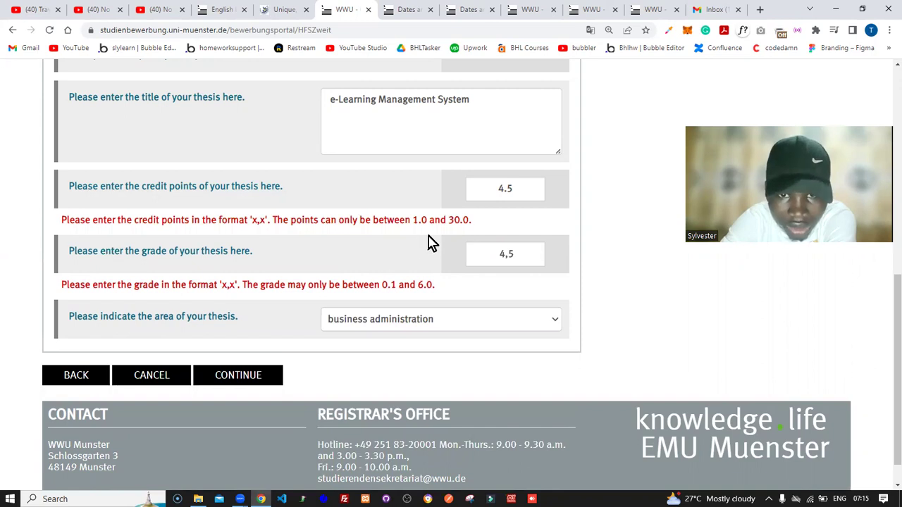
click(506, 189)
key(BackSpace)
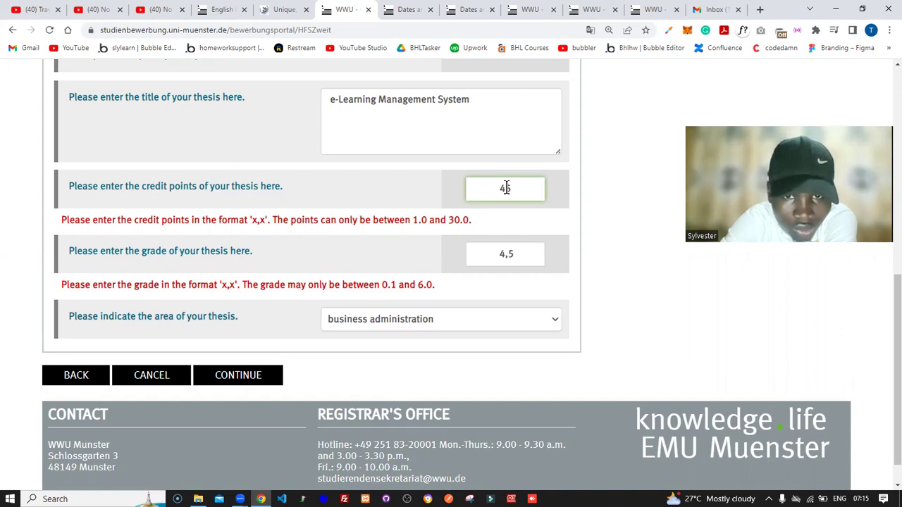
key(BackSpace)
text(3)
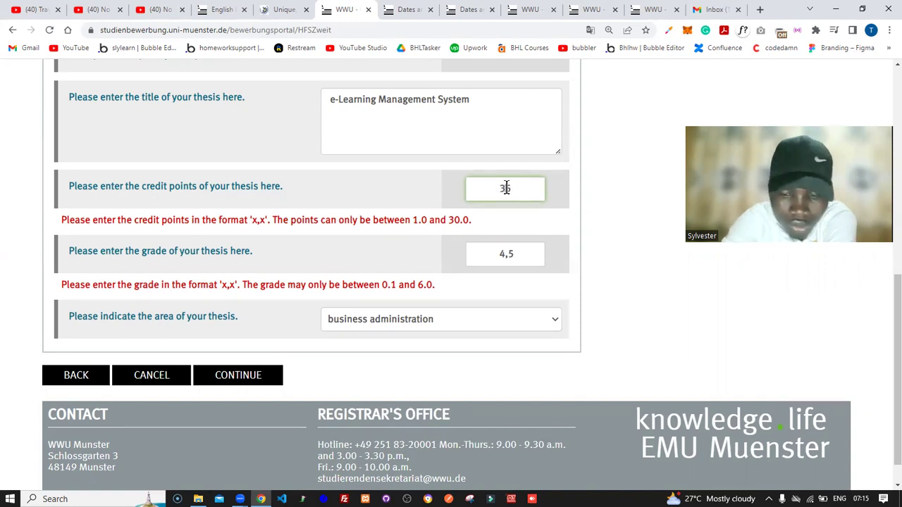
text(0)
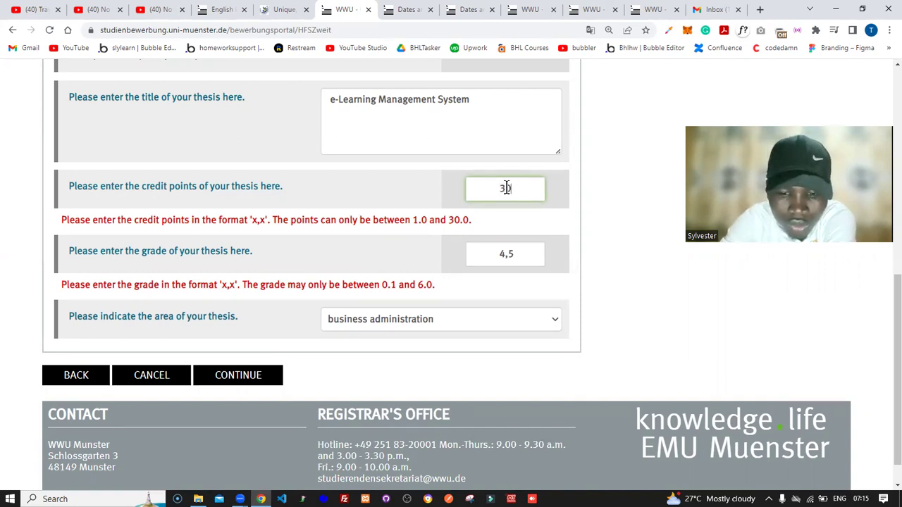
text(,0)
click(511, 228)
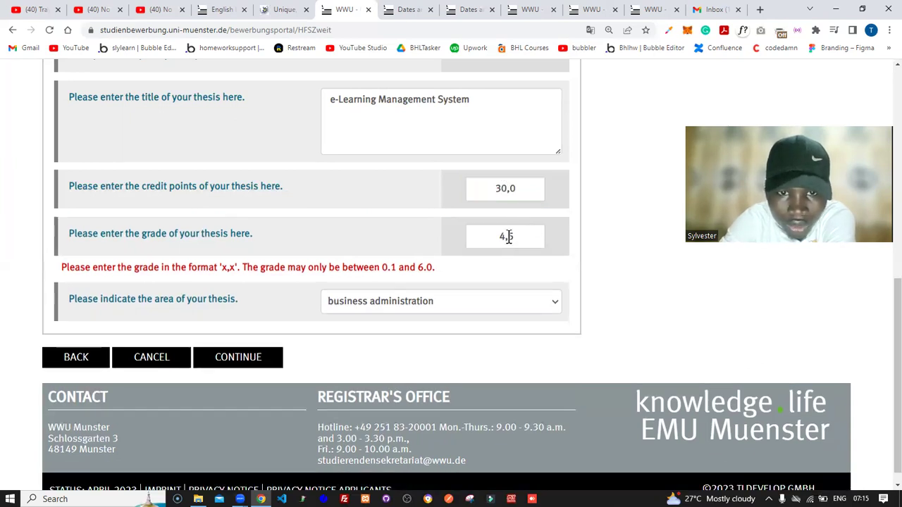
Step: Change the thesis grade to 6,0
click(508, 236)
key(BackSpace)
key(BackSpace)
text(6,)
key(Delete)
text(0)
click(521, 276)
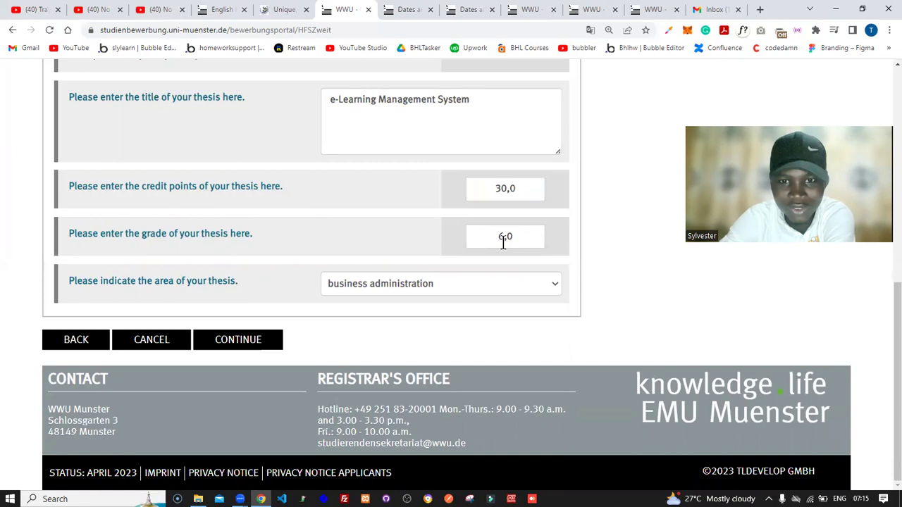
drag(497, 238, 533, 238)
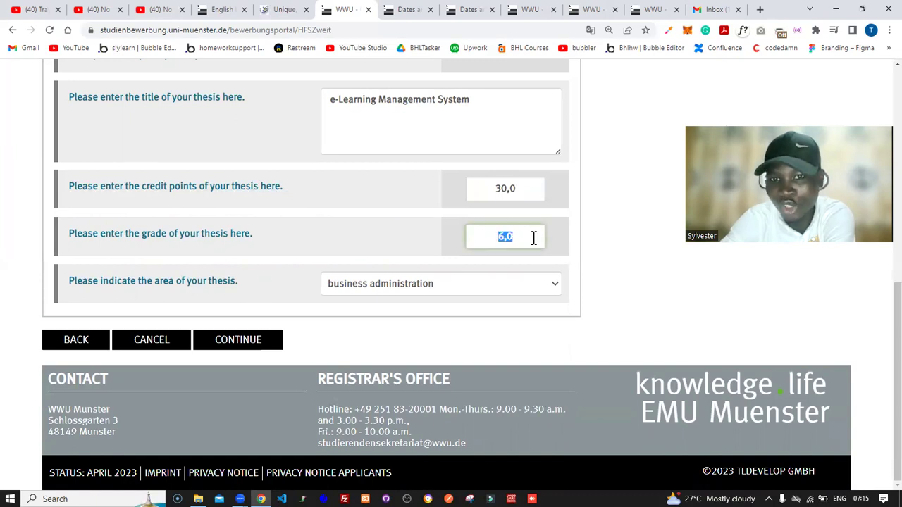
click(601, 224)
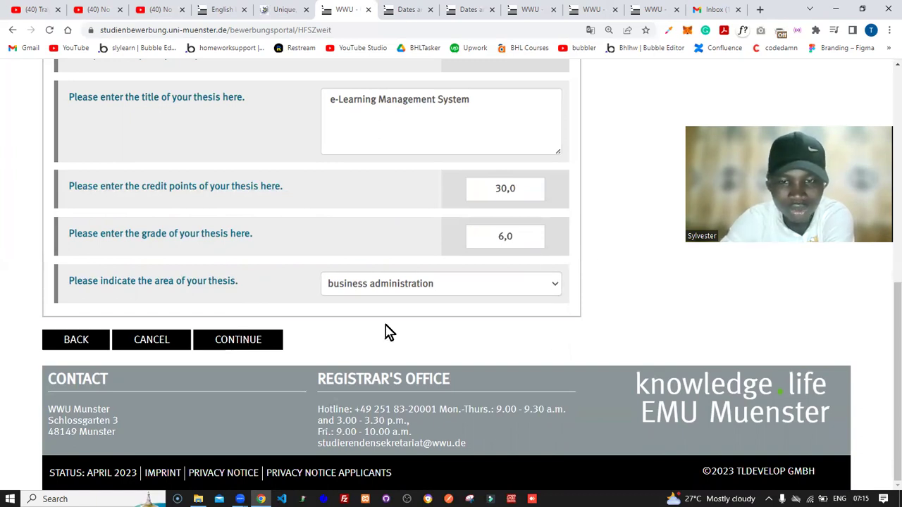
scroll(611, 317, up, 3)
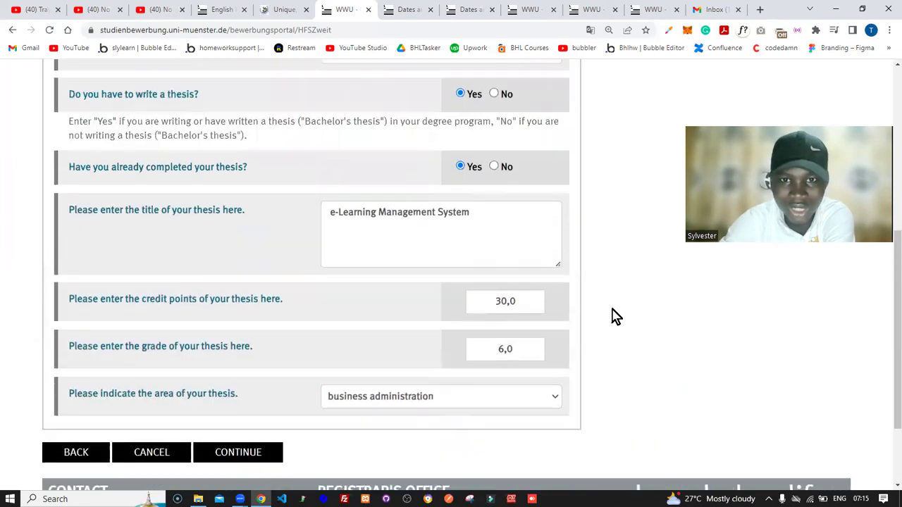
scroll(611, 316, up, 1)
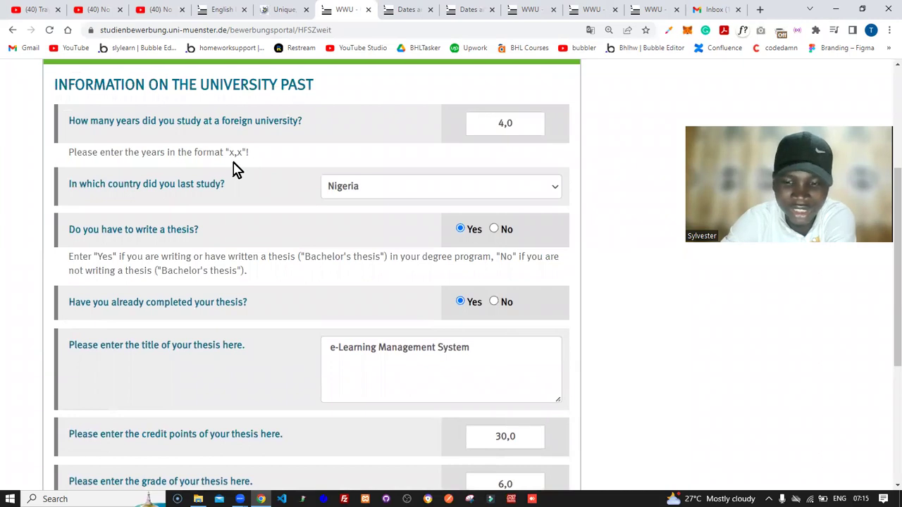
key(ctrl+plus)
key(ctrl+plus)
key(ctrl+plus)
key(ctrl+plus)
key(ctrl+plus)
key(ctrl+plus)
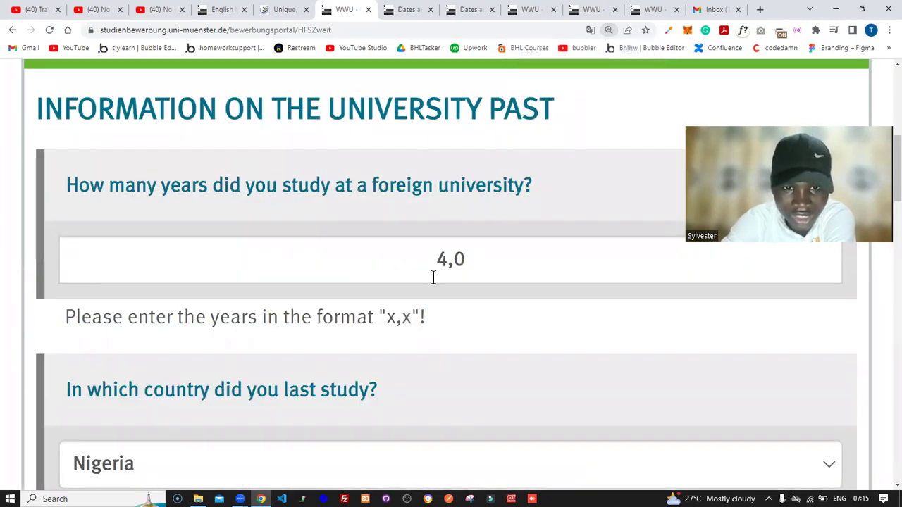
drag(387, 321, 411, 324)
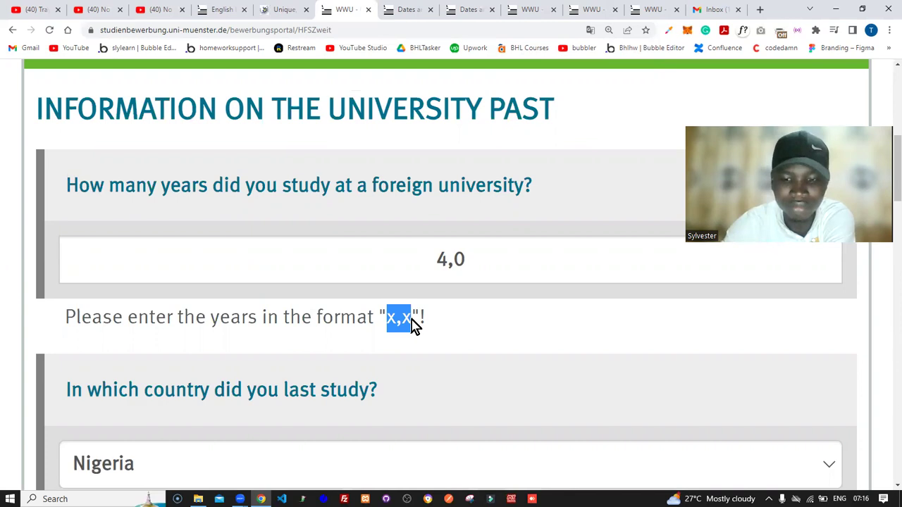
key(ctrl+minus)
key(ctrl+minus)
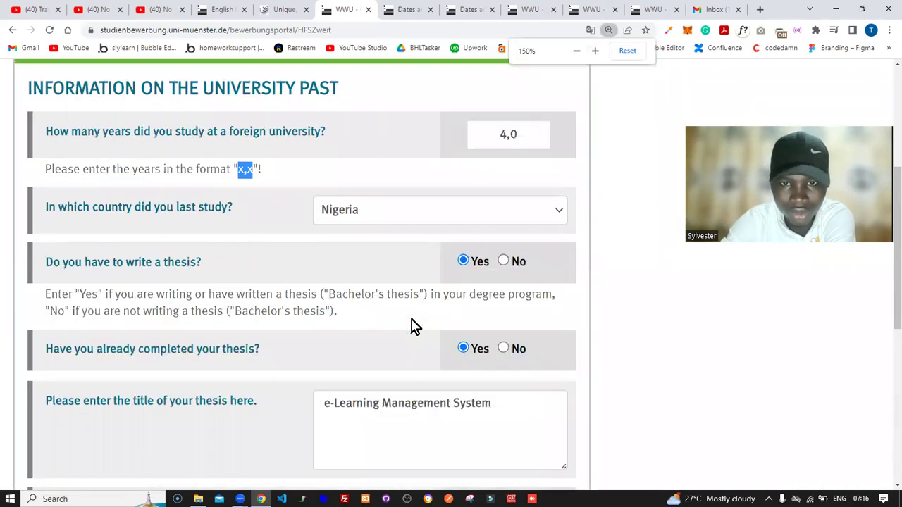
key(ctrl+minus)
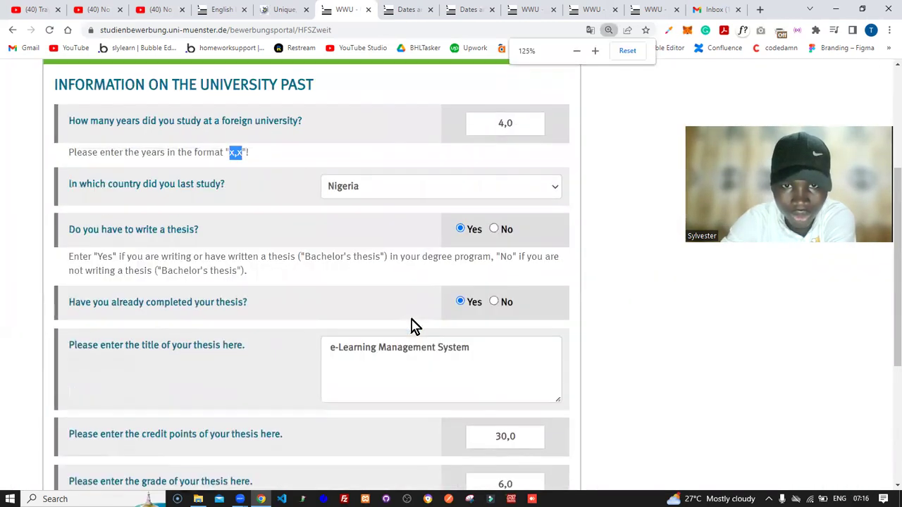
click(632, 281)
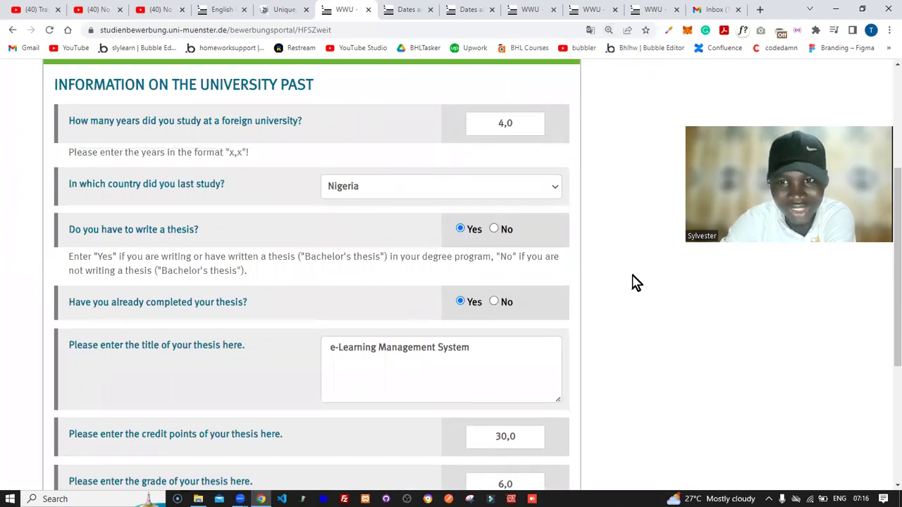
scroll(634, 282, down, 3)
scroll(633, 282, down, 3)
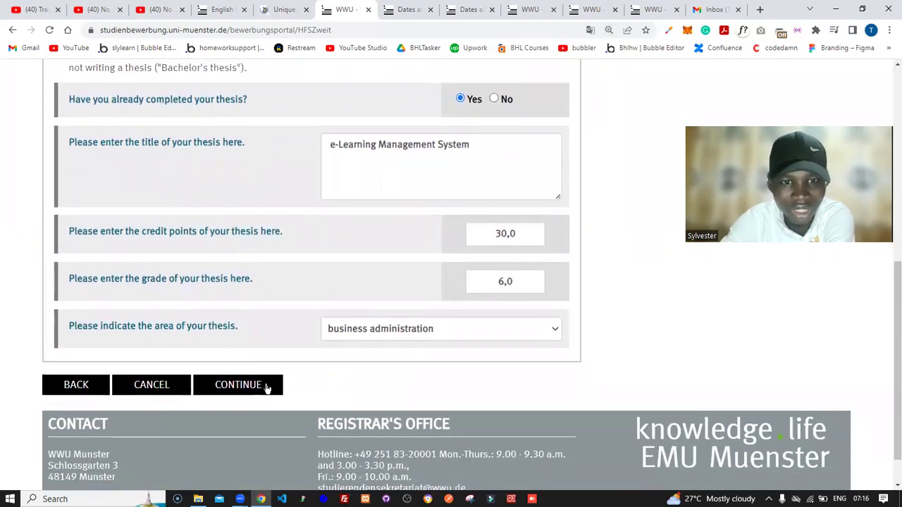
Step: Submit the thesis section, enter 2018 as the studies-abroad finish date, and answer Yes to top 10 percent
click(267, 387)
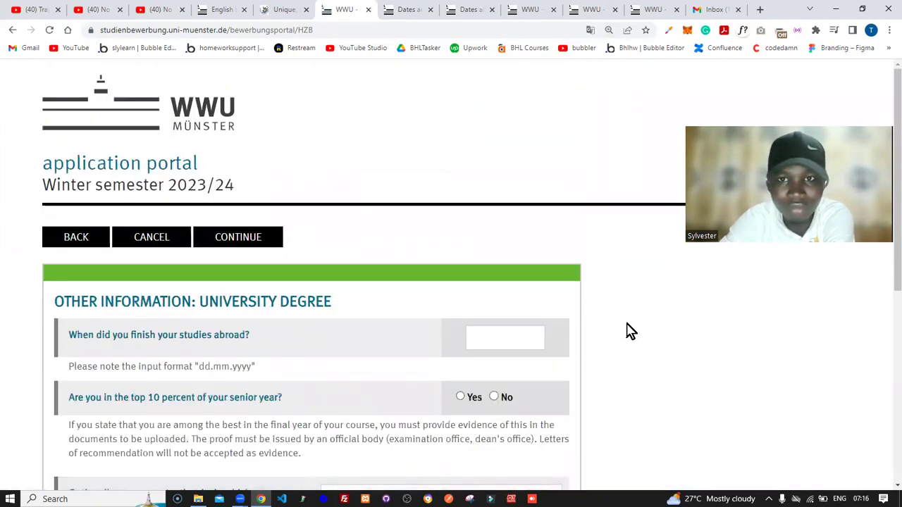
scroll(631, 331, down, 3)
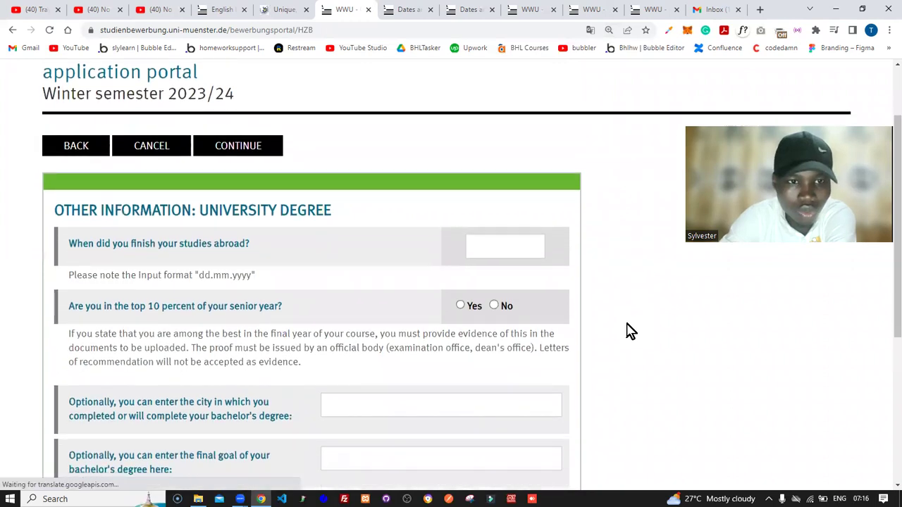
click(487, 166)
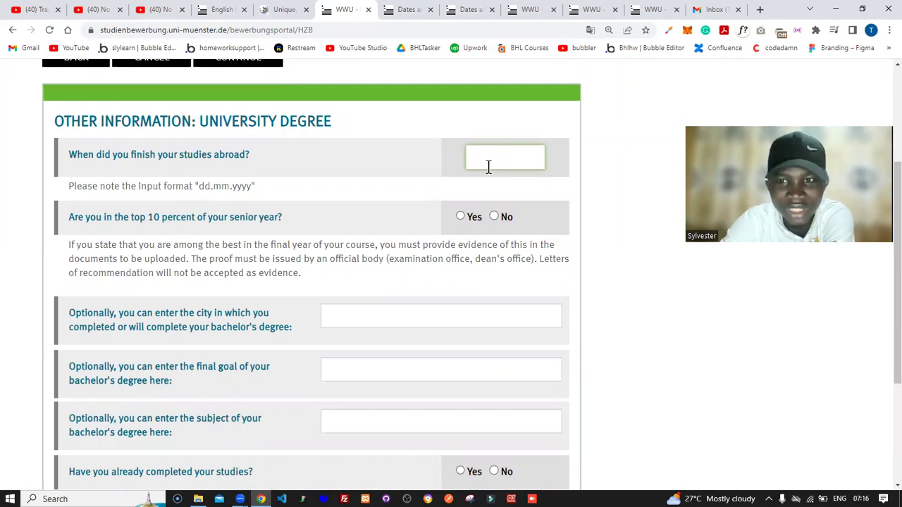
text(2018)
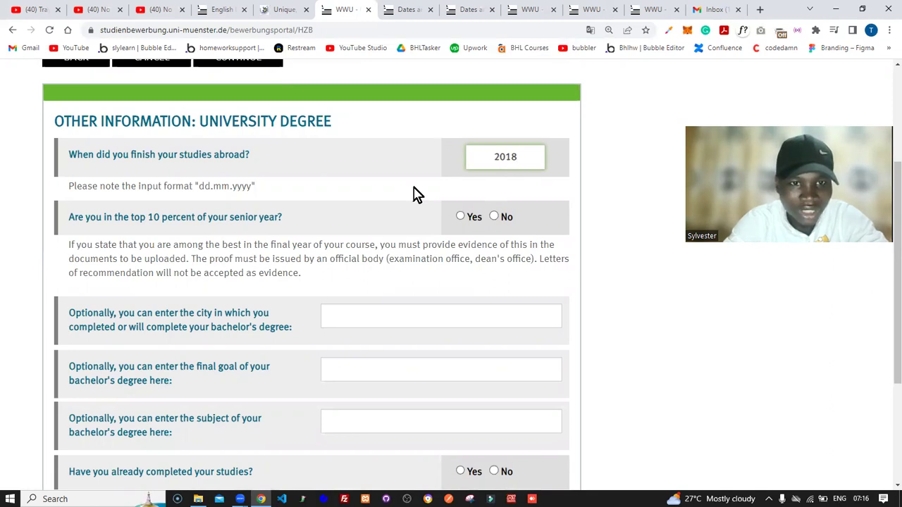
click(461, 218)
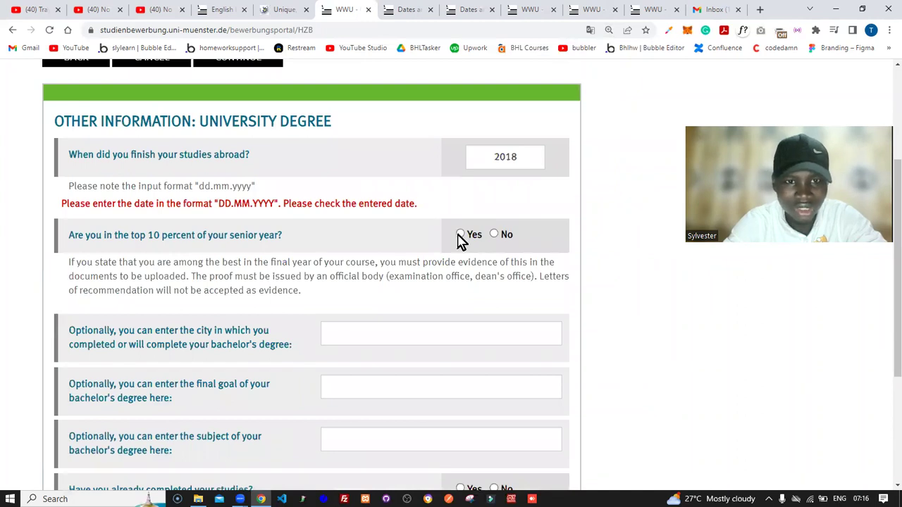
click(459, 235)
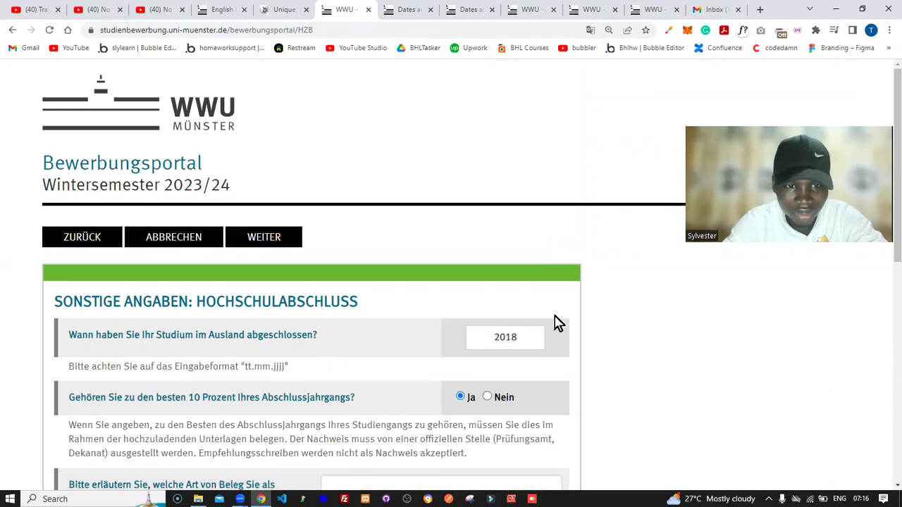
Step: Translate the page into English and complete the finish date as 15.03.2018
click(590, 31)
click(567, 52)
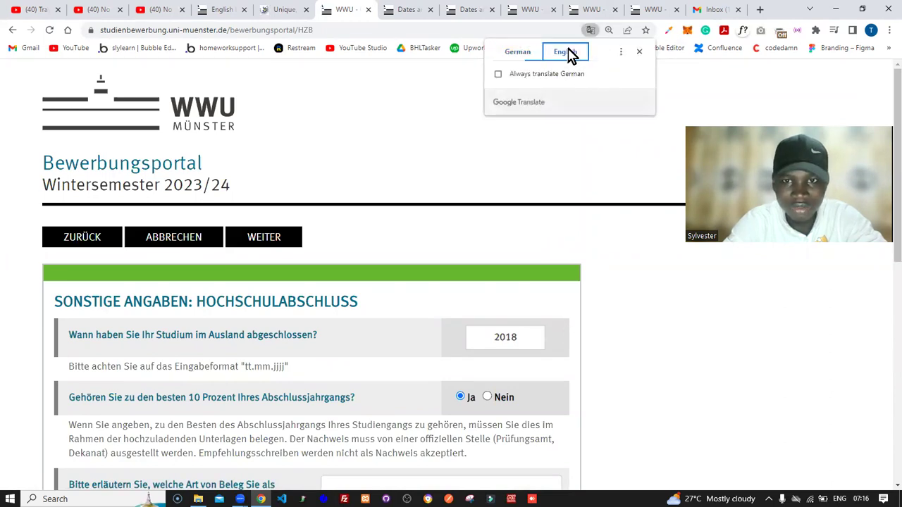
click(573, 129)
scroll(574, 129, down, 3)
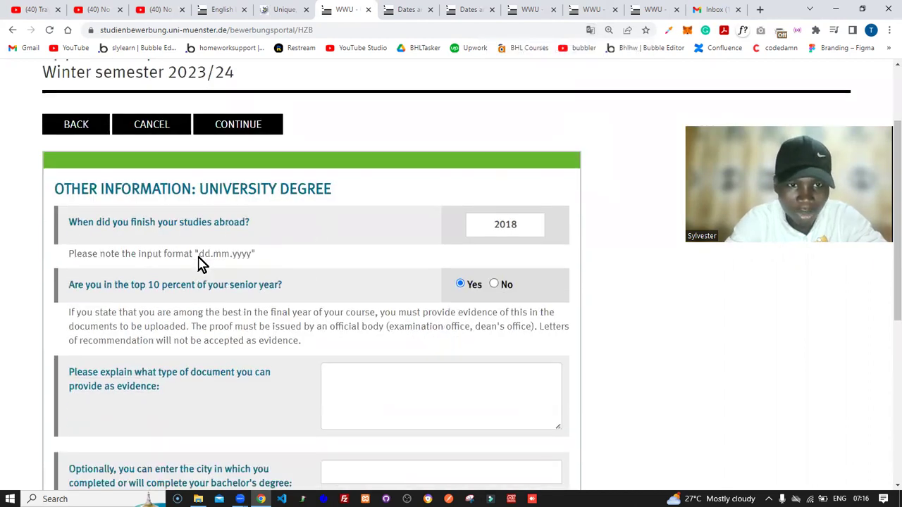
click(490, 231)
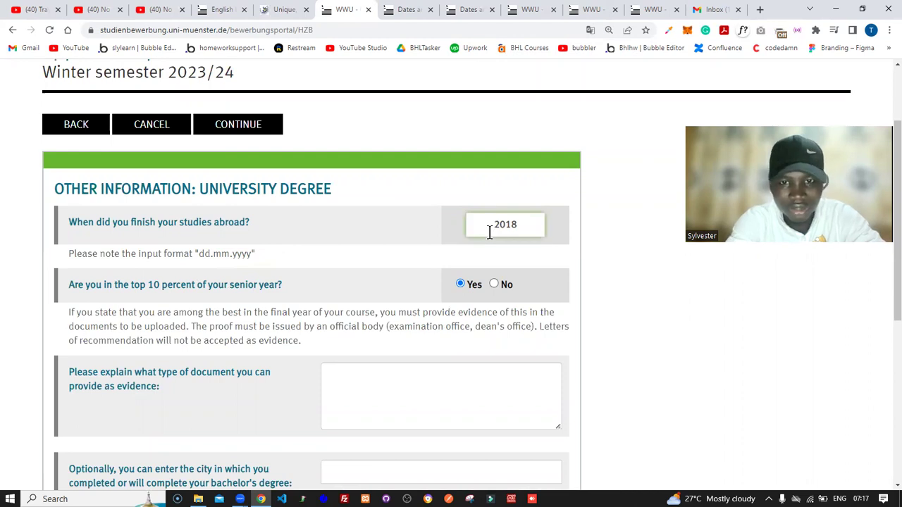
text(15.03)
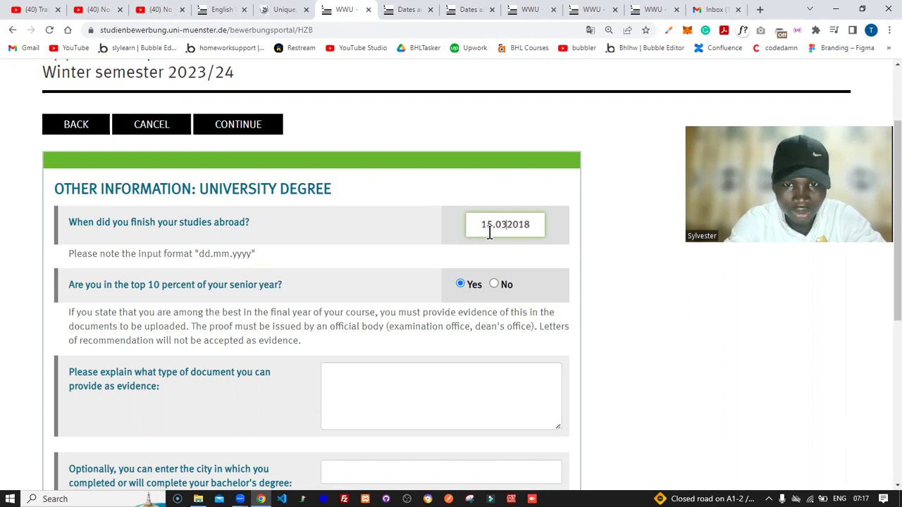
text(.)
click(488, 251)
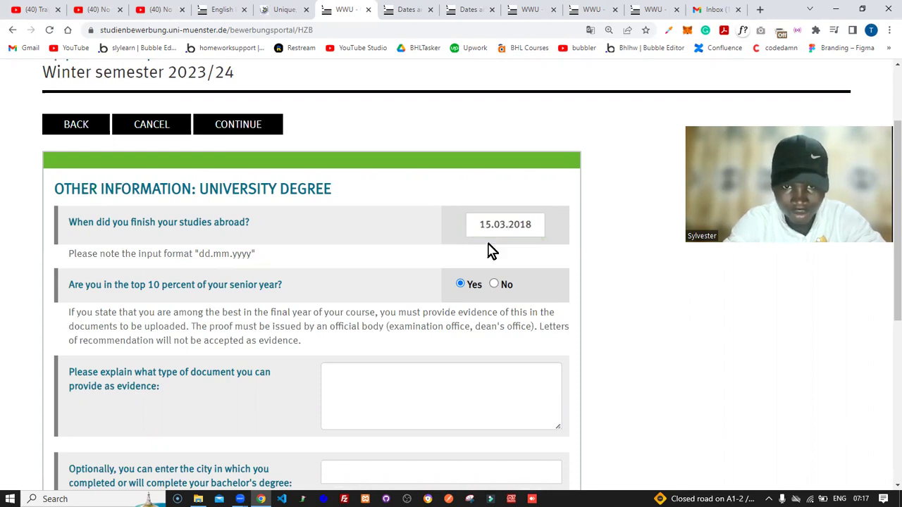
Step: Keep Yes as the top-10-percent answer and re-translate the page into English
click(494, 285)
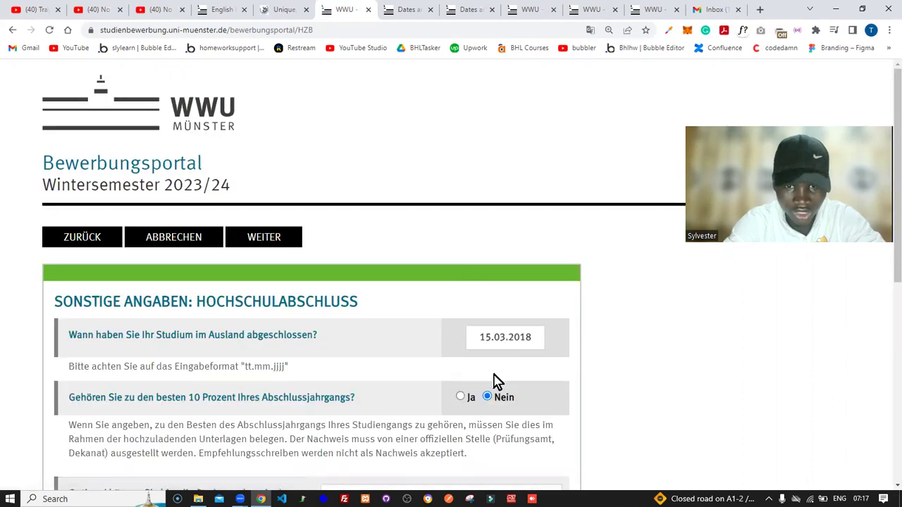
click(462, 398)
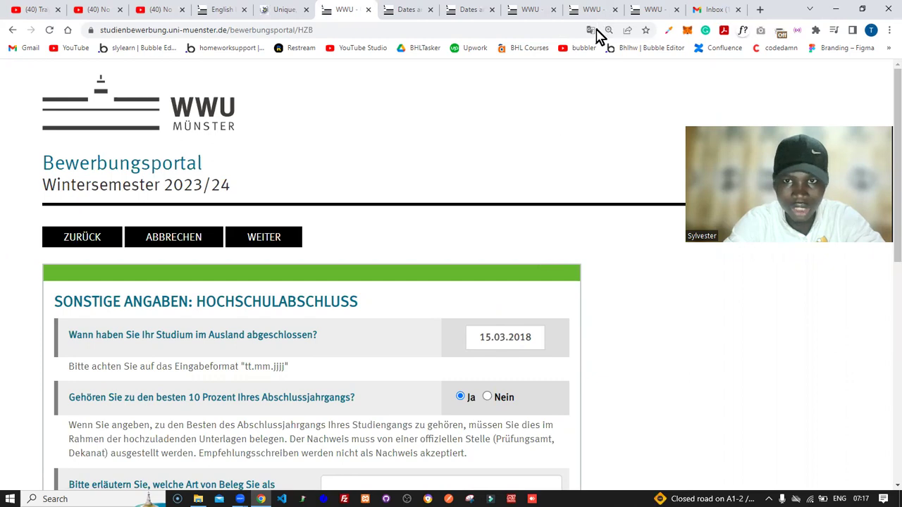
click(591, 32)
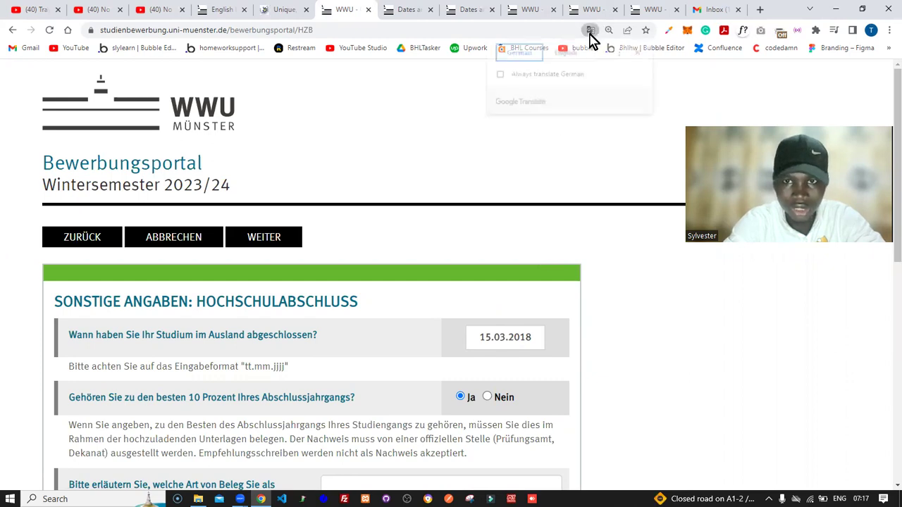
click(570, 55)
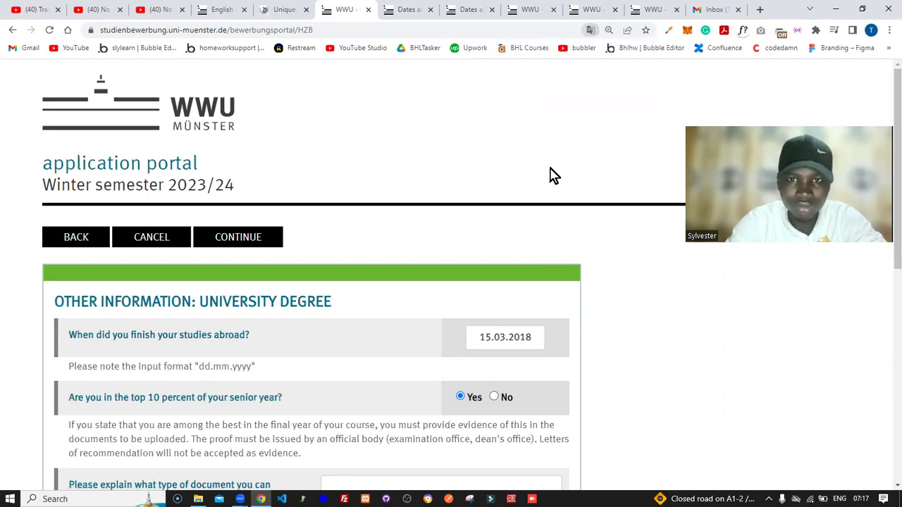
scroll(553, 175, down, 3)
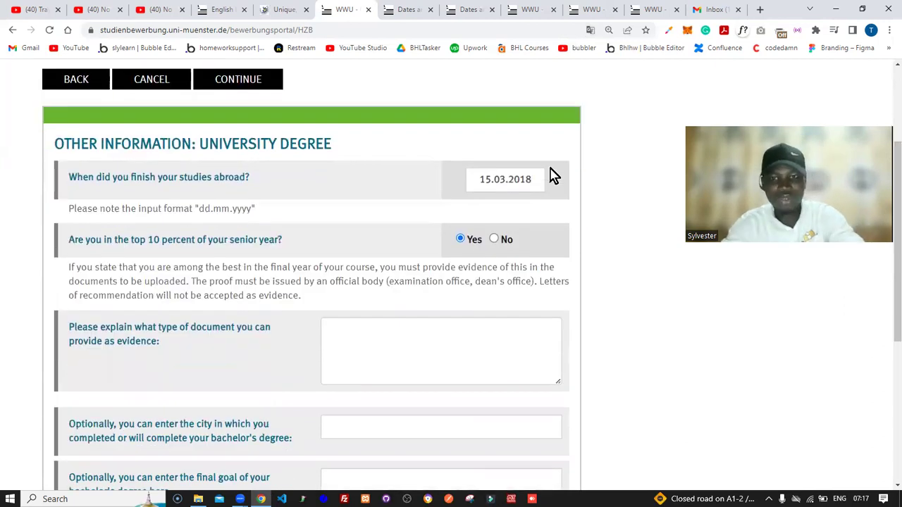
scroll(553, 175, down, 1)
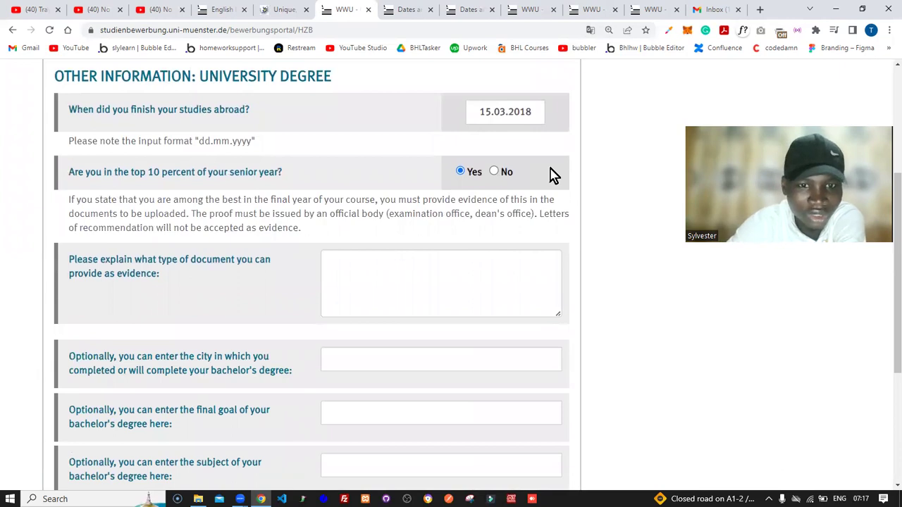
scroll(553, 175, down, 3)
scroll(553, 175, up, 4)
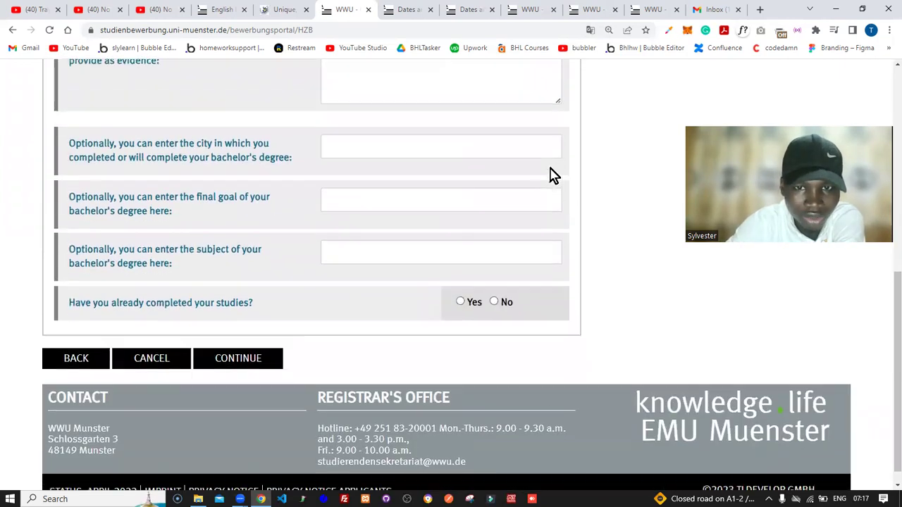
scroll(553, 175, down, 1)
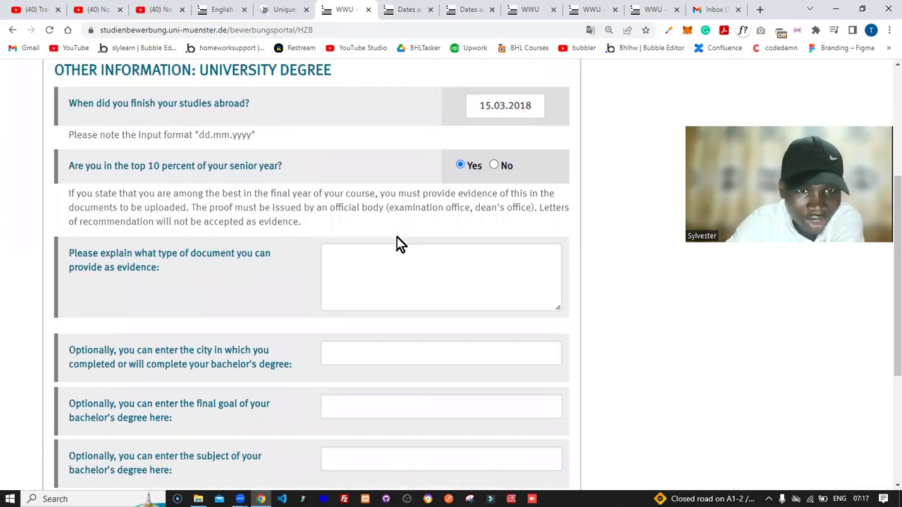
Step: Enter 'Undergraduate Degree certificate and Transcript of record' as the evidence description
click(396, 270)
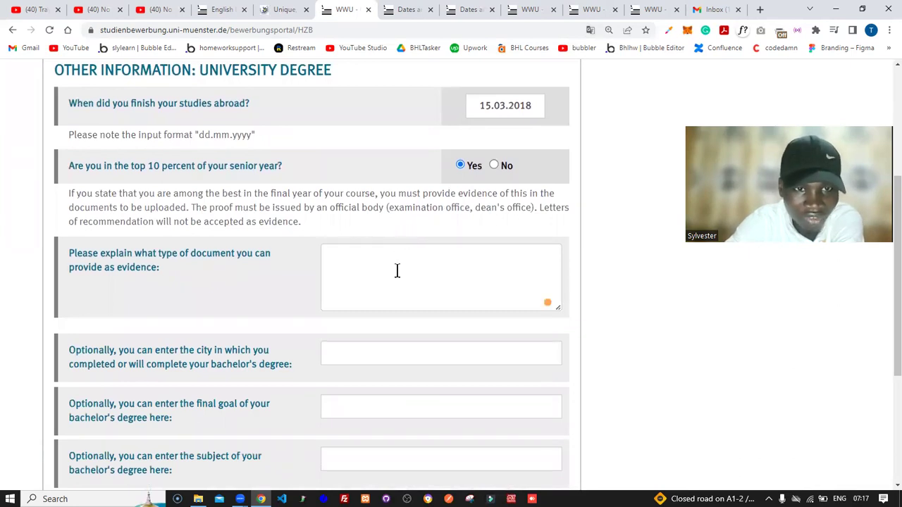
click(397, 271)
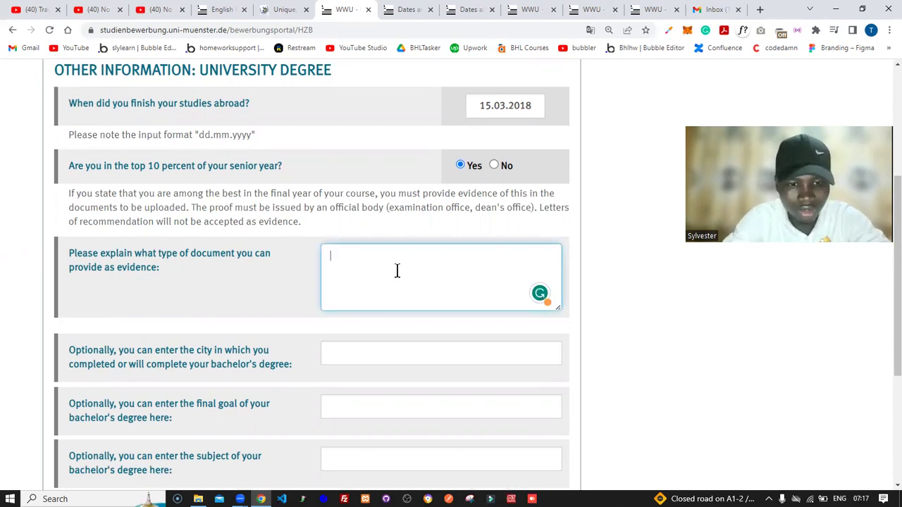
text(B)
text(U)
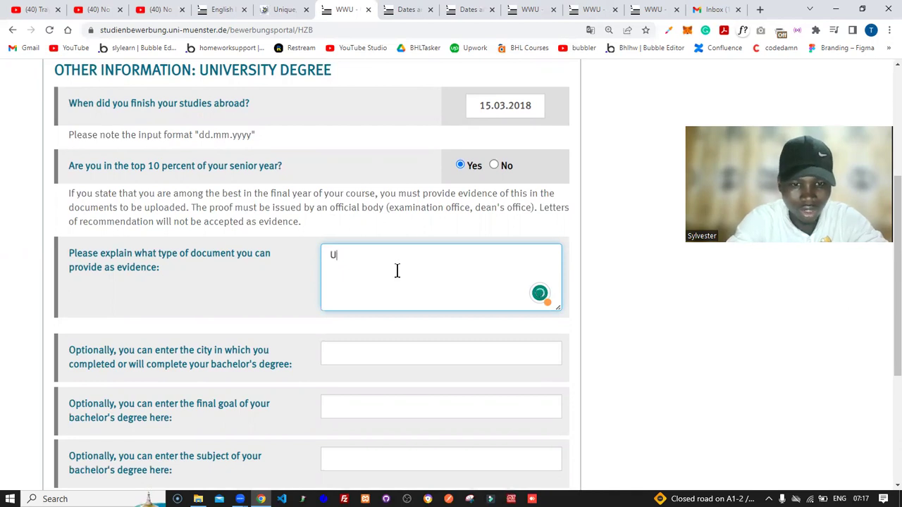
text(ndergrad)
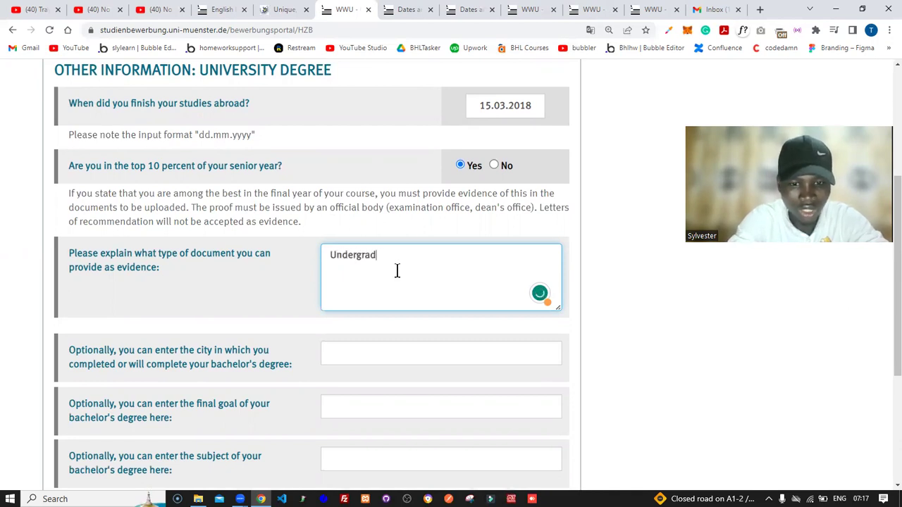
text(uate De)
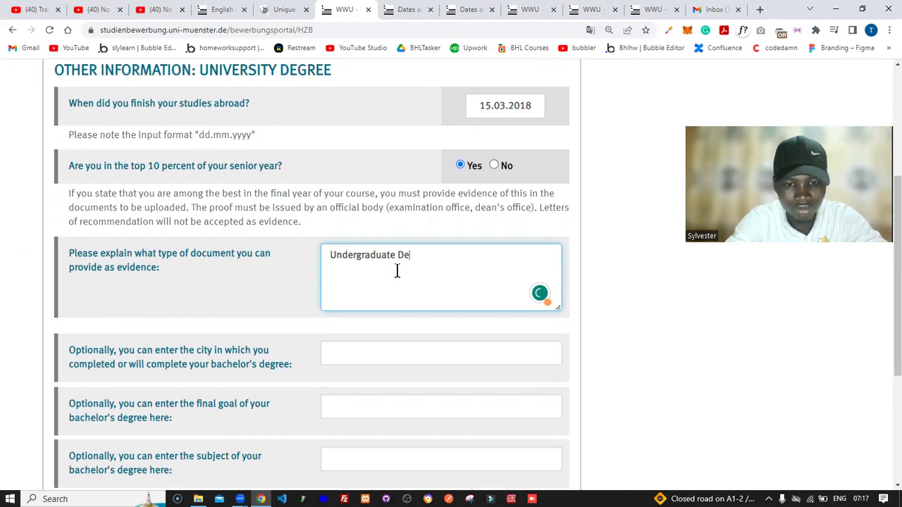
text(gree c)
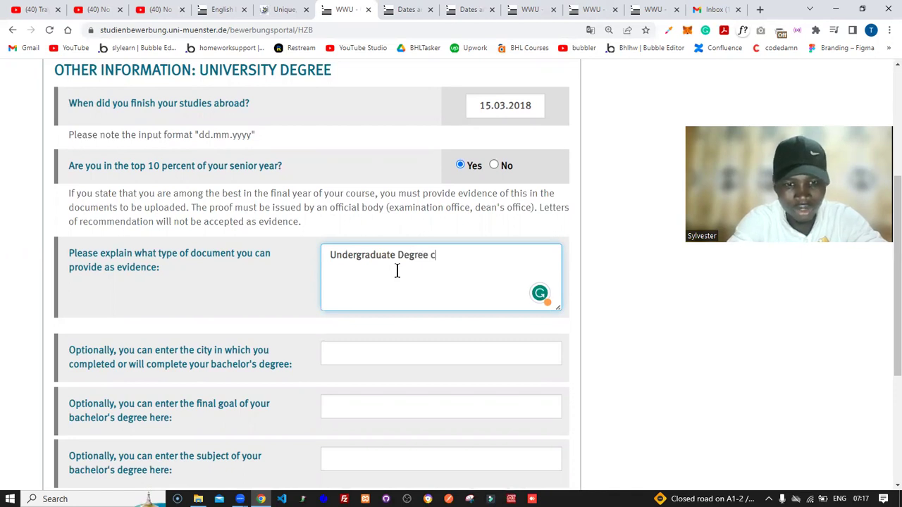
text(ertificat)
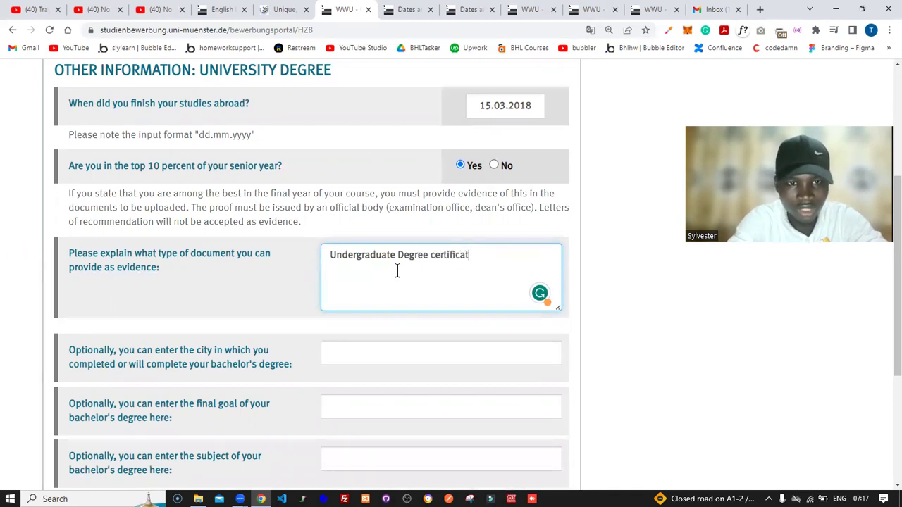
text(e, Transcri)
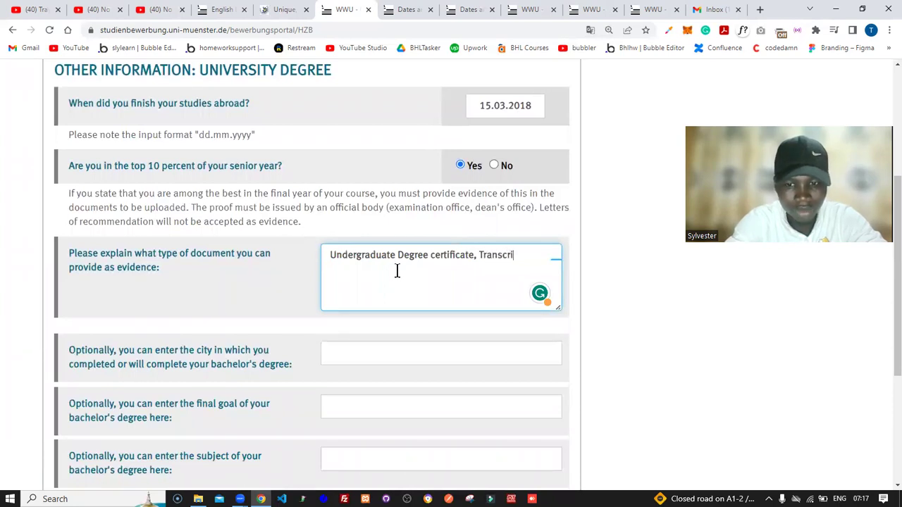
text(pt of )
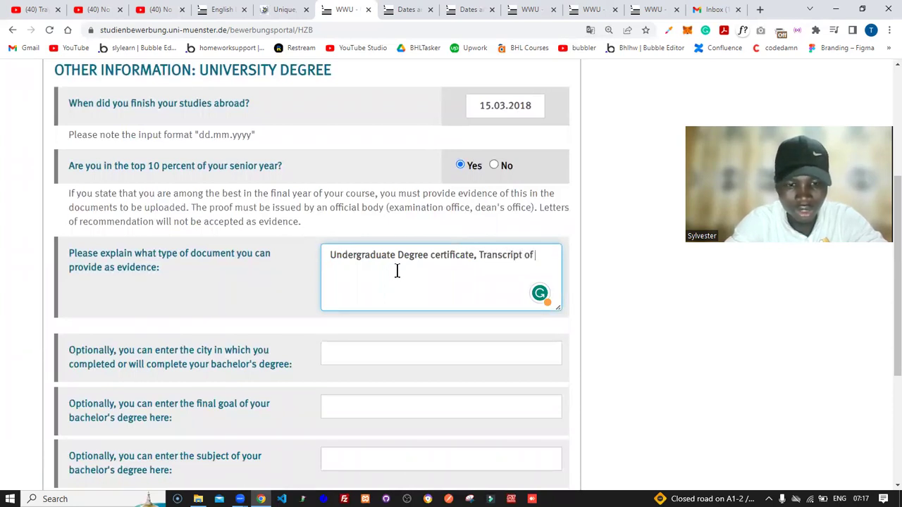
text(record)
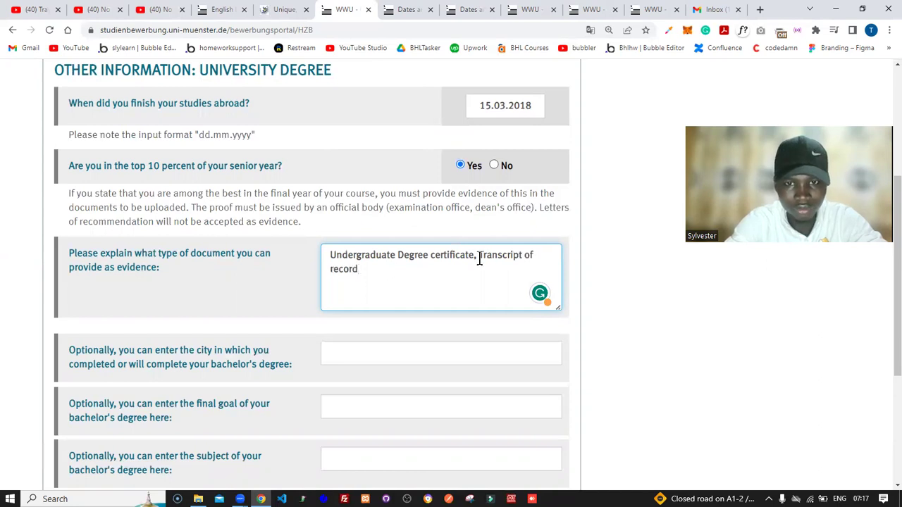
click(479, 259)
key(BackSpace)
key(BackSpace)
key(BackSpace)
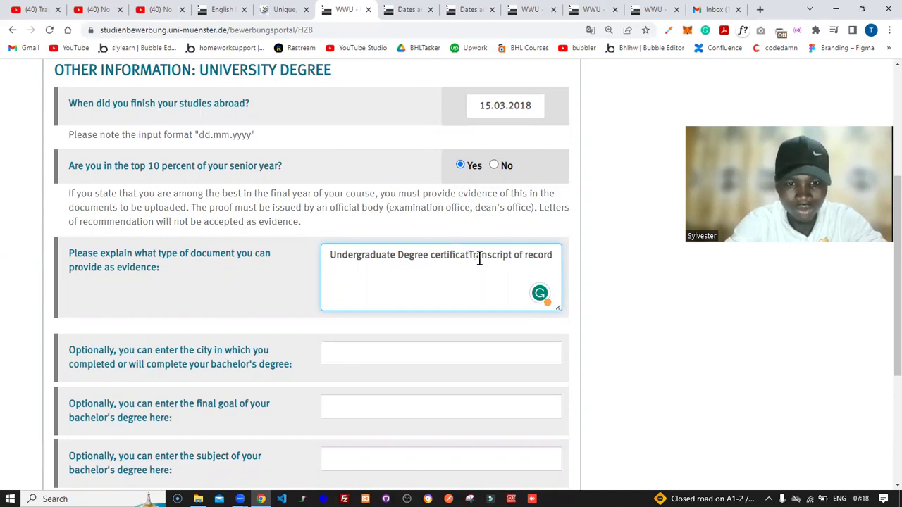
text(e and)
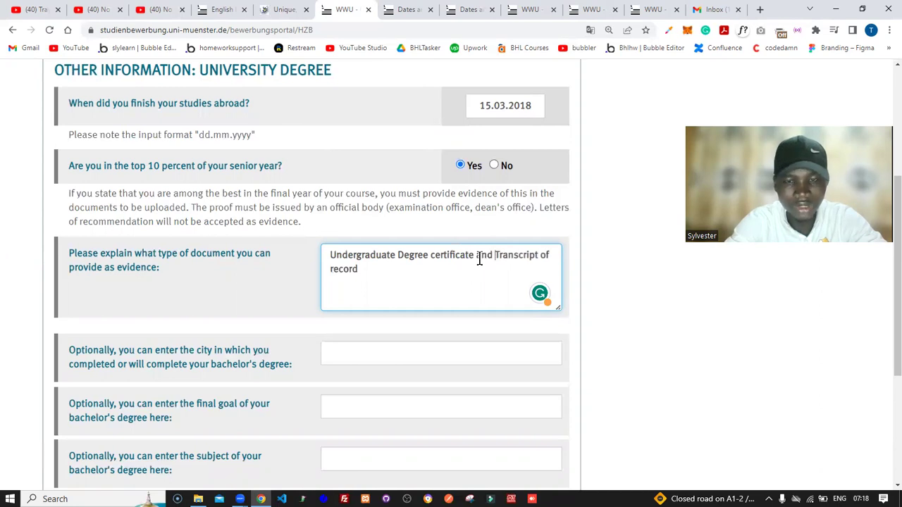
Step: Enter Lugbe as the bachelor's degree city
click(629, 292)
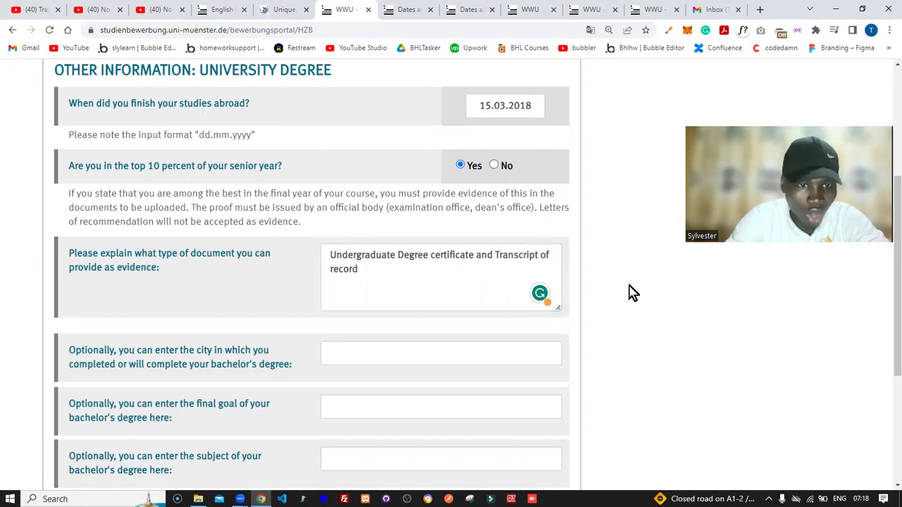
scroll(630, 292, down, 2)
scroll(630, 292, down, 3)
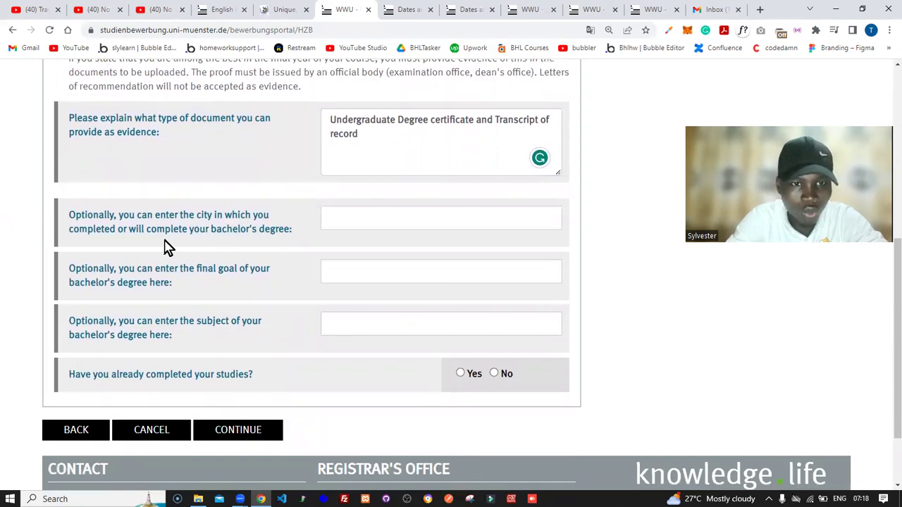
click(336, 220)
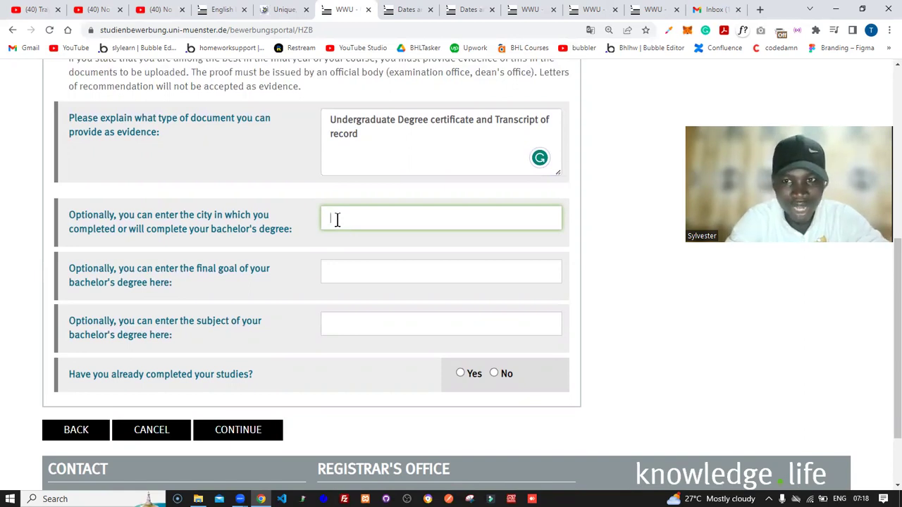
text(u)
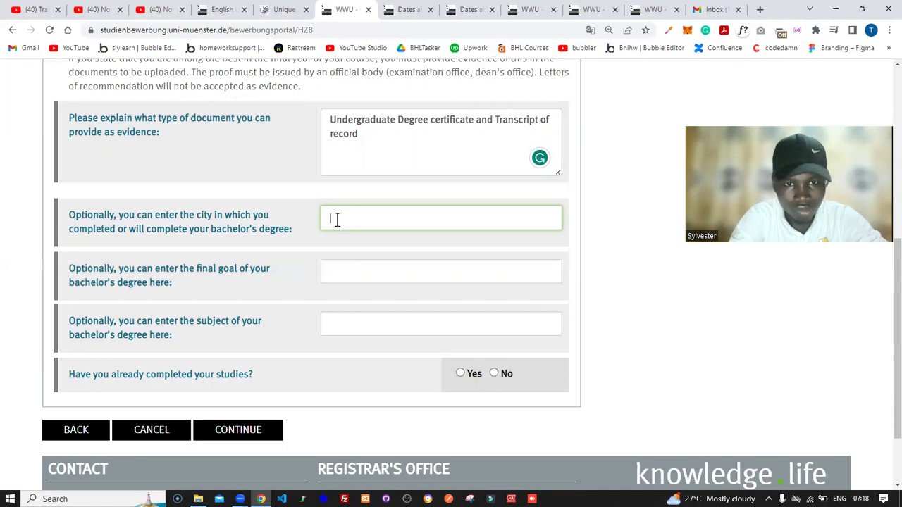
text(Lugbe)
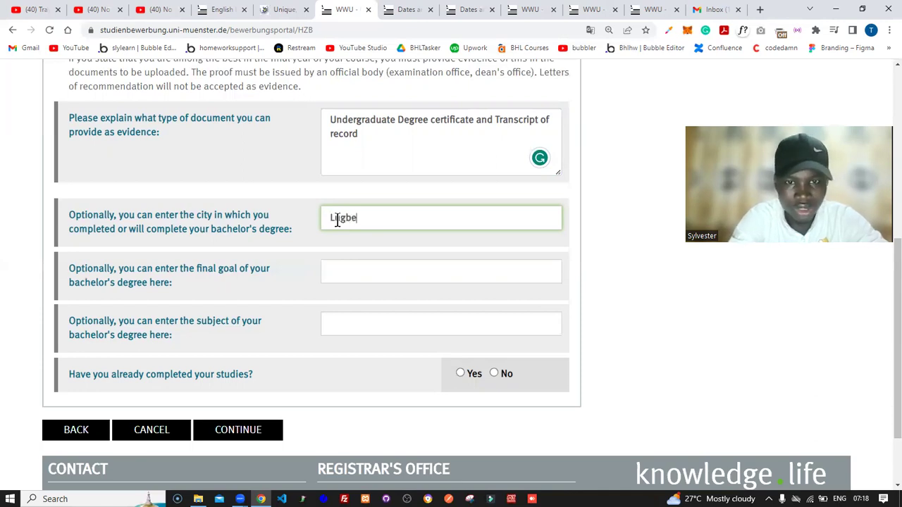
click(373, 255)
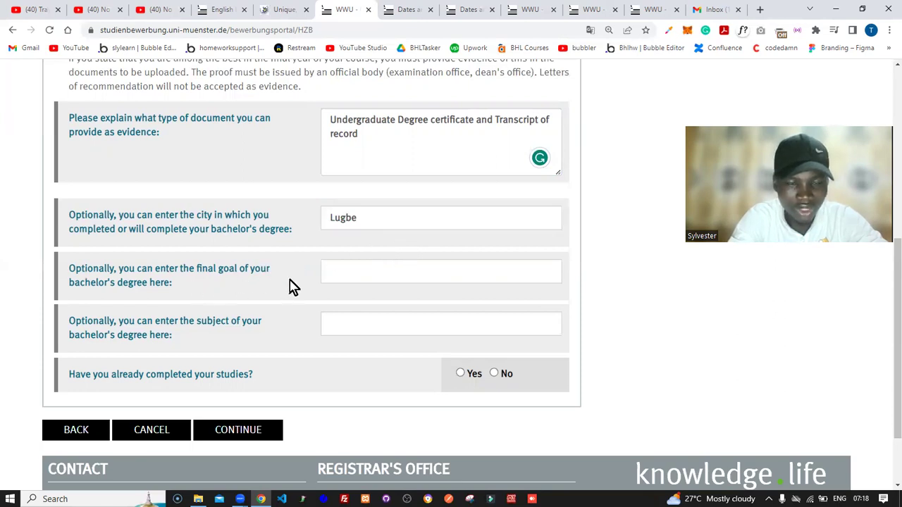
Step: Set subject Business Administration, final goal 'hello hello', studies completed Yes, and submit
click(346, 273)
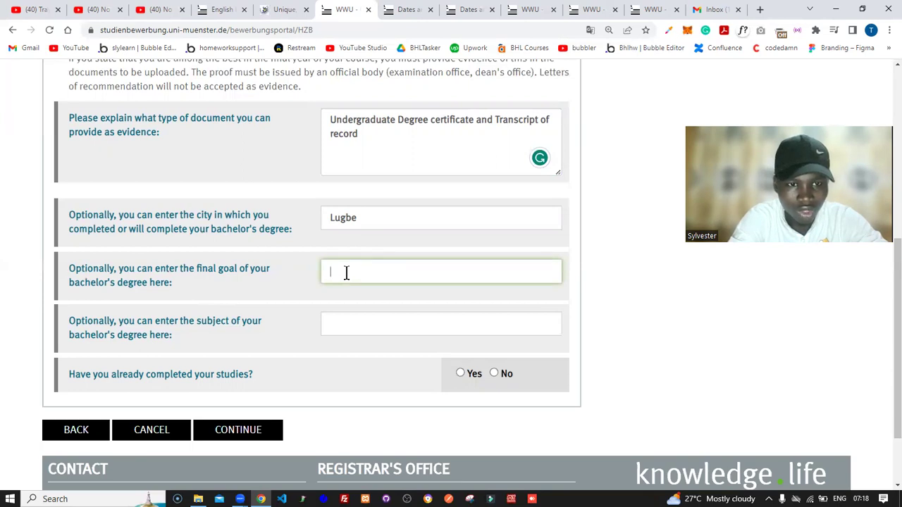
click(342, 326)
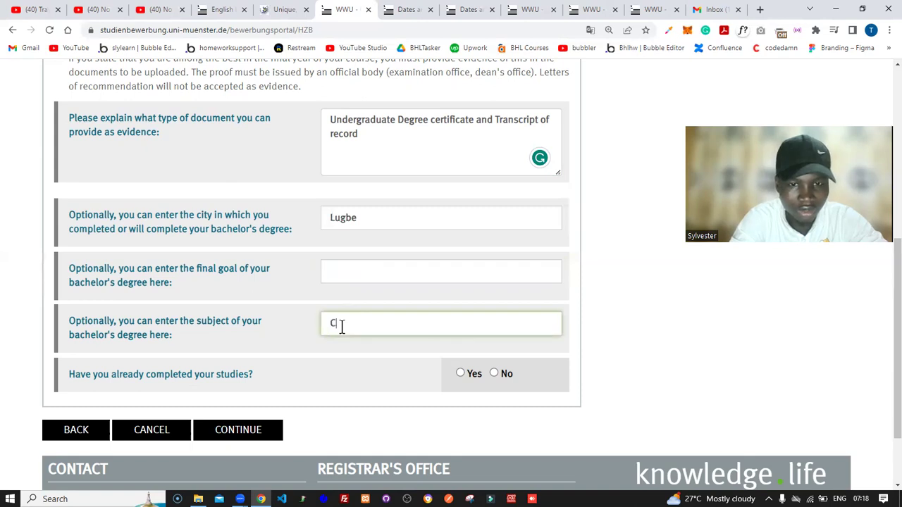
text(B)
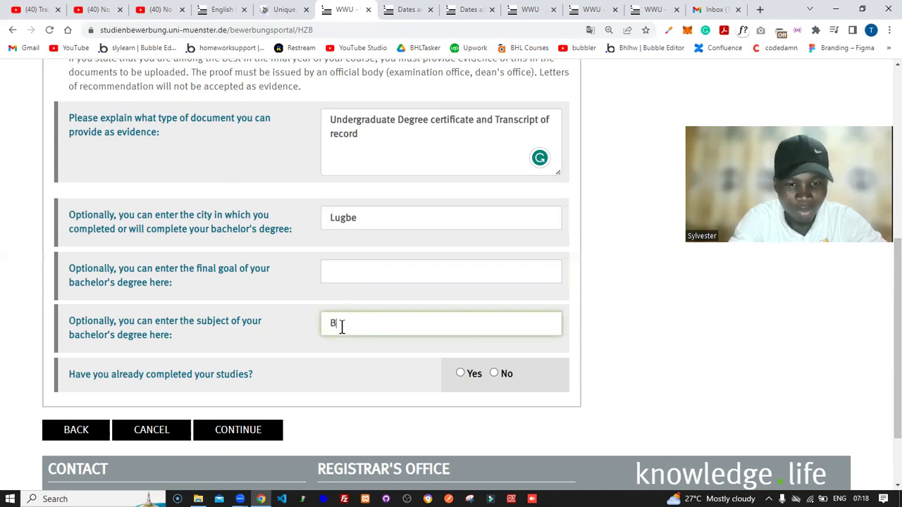
text(usiness Adminis)
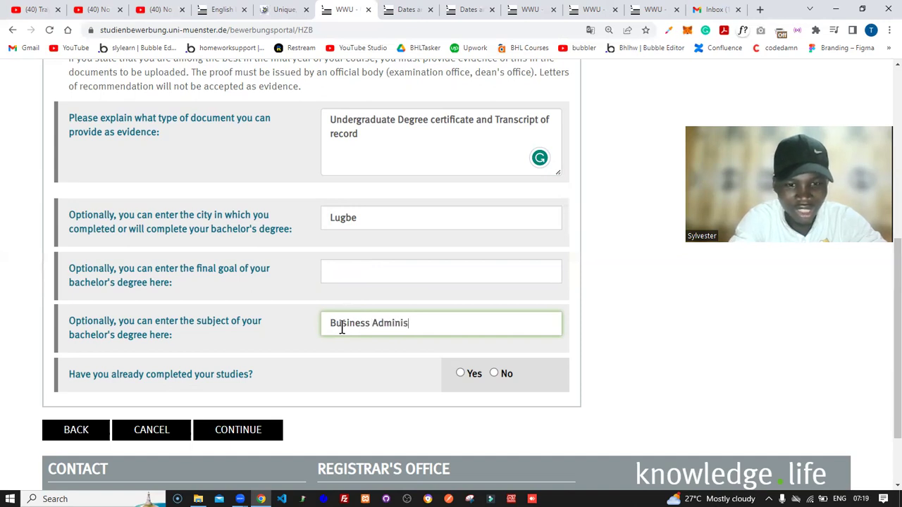
text(tration)
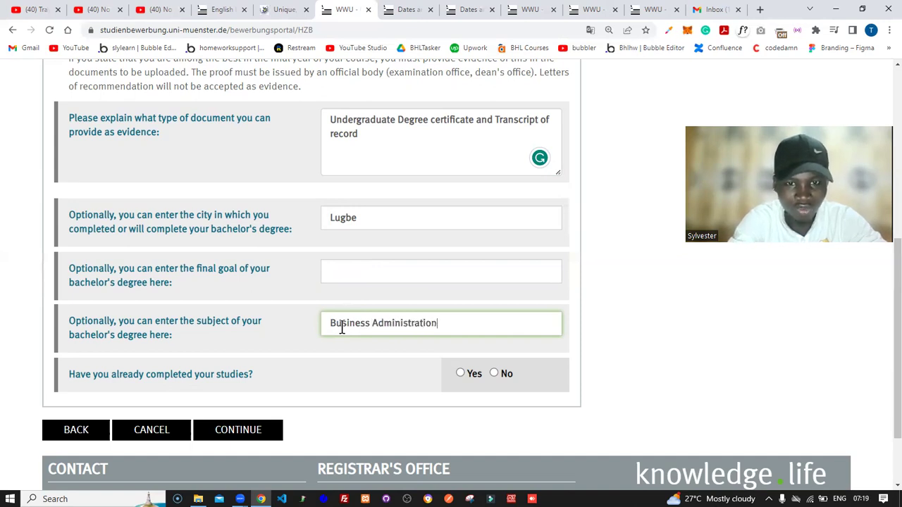
click(380, 268)
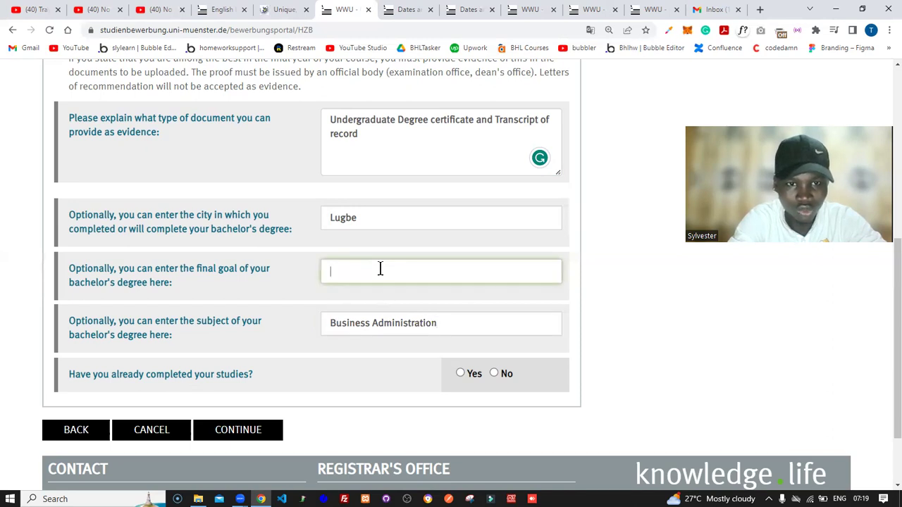
text(helo)
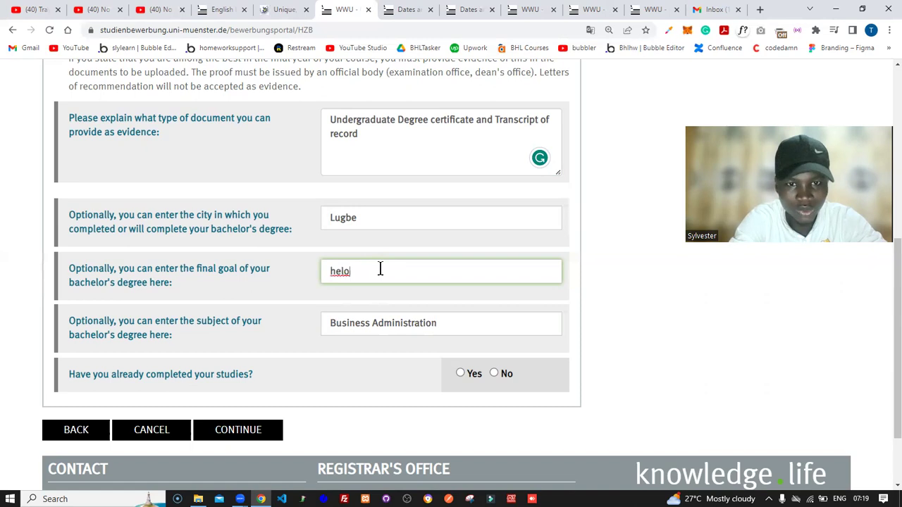
key(Left)
text(lo hello)
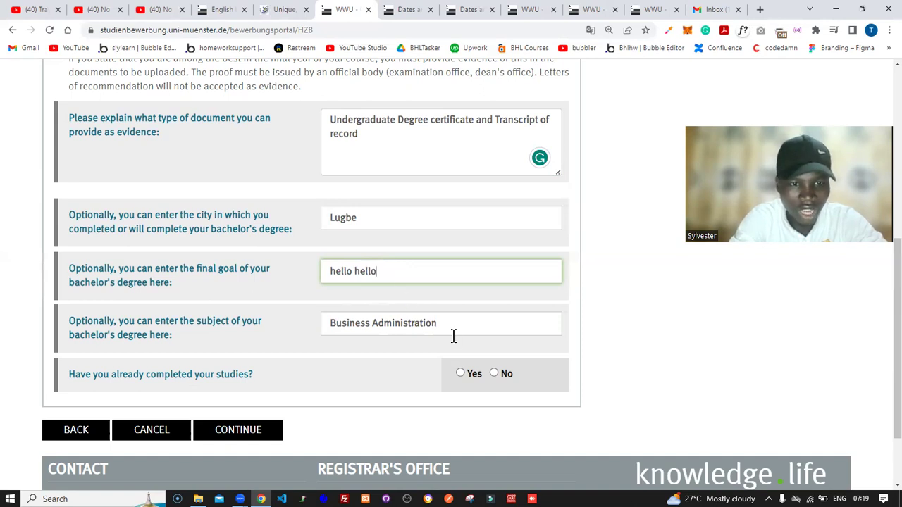
click(461, 374)
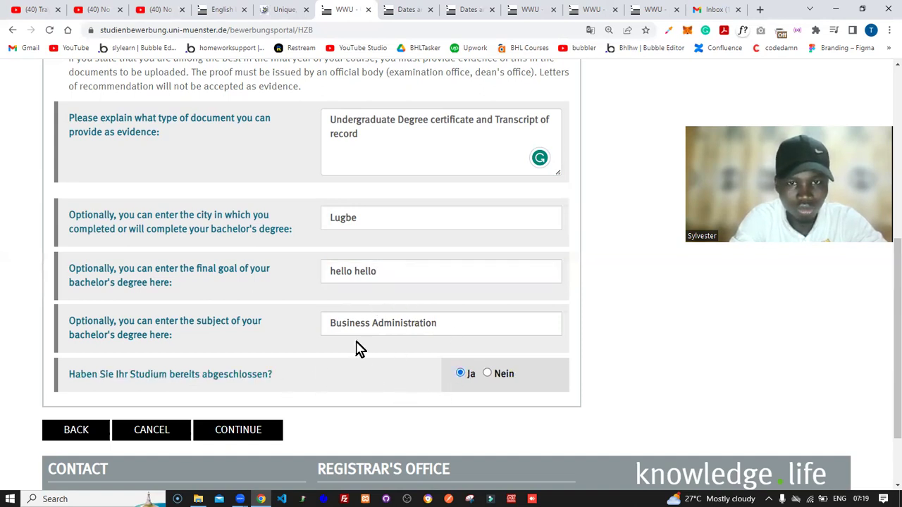
key(Return)
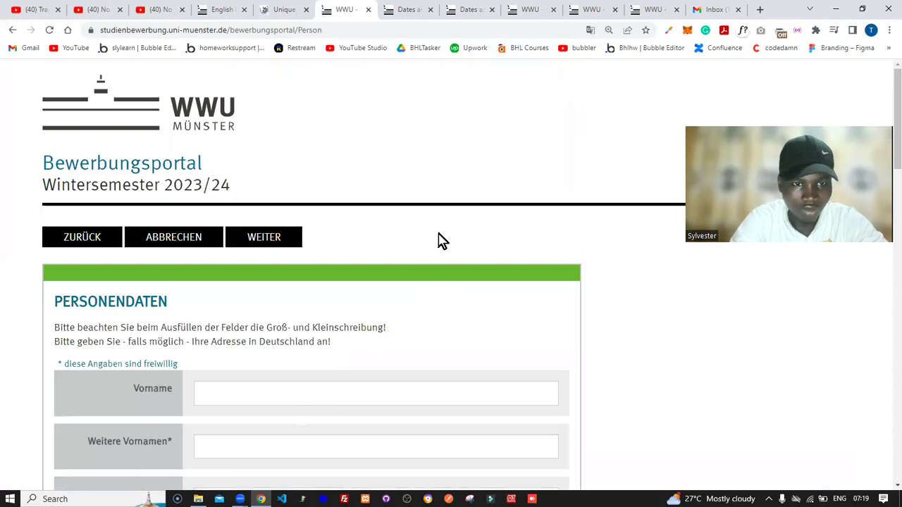
Step: Scroll through the Personendaten page and have Chrome translate it into English
scroll(437, 239, down, 2)
scroll(438, 239, down, 5)
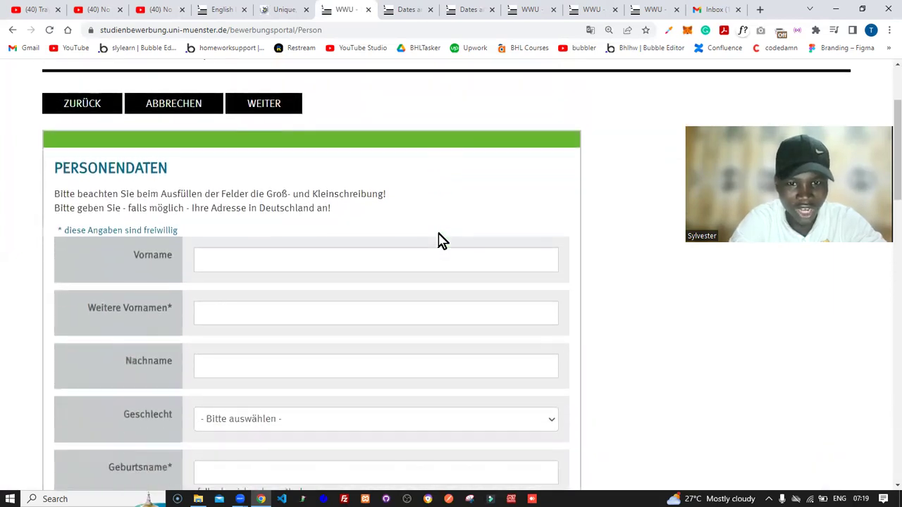
scroll(438, 239, down, 7)
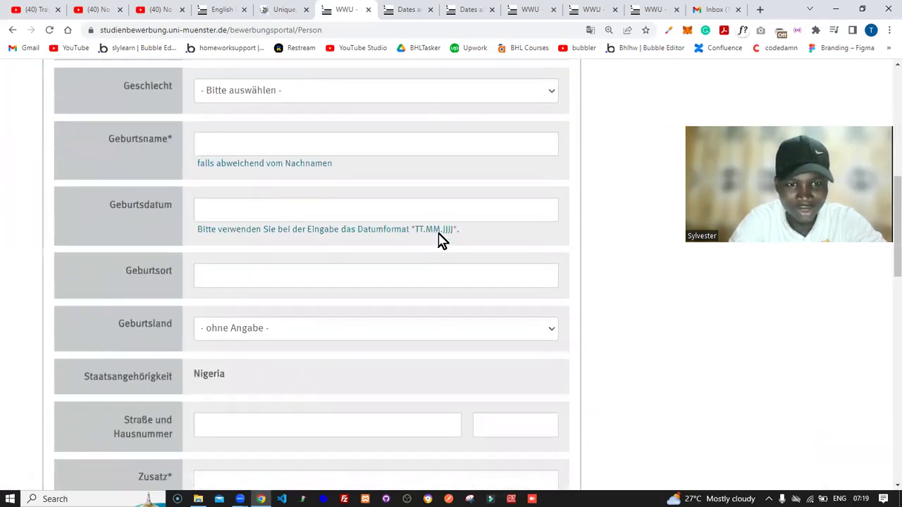
scroll(438, 240, down, 4)
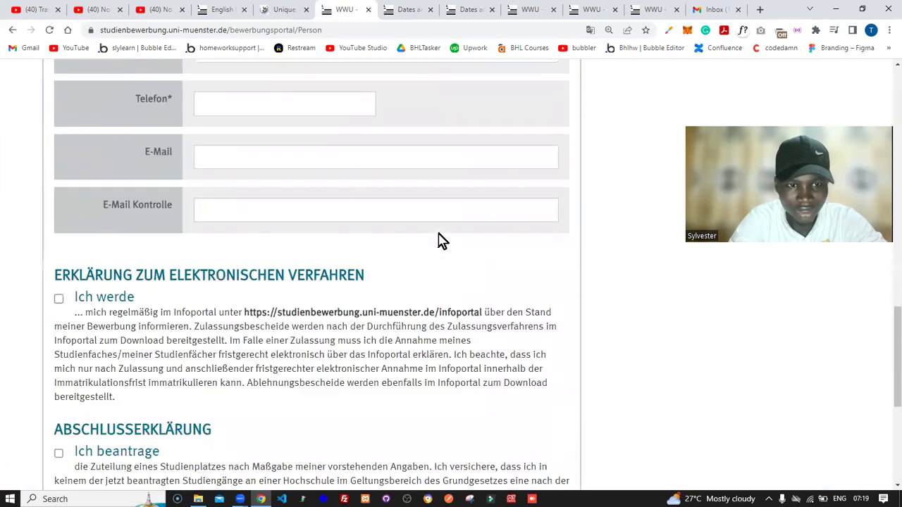
scroll(442, 239, down, 3)
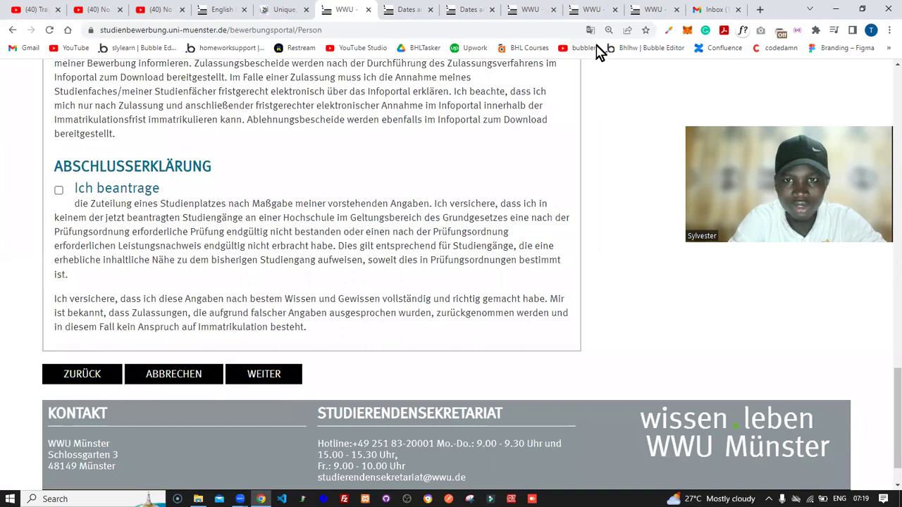
click(591, 30)
click(568, 55)
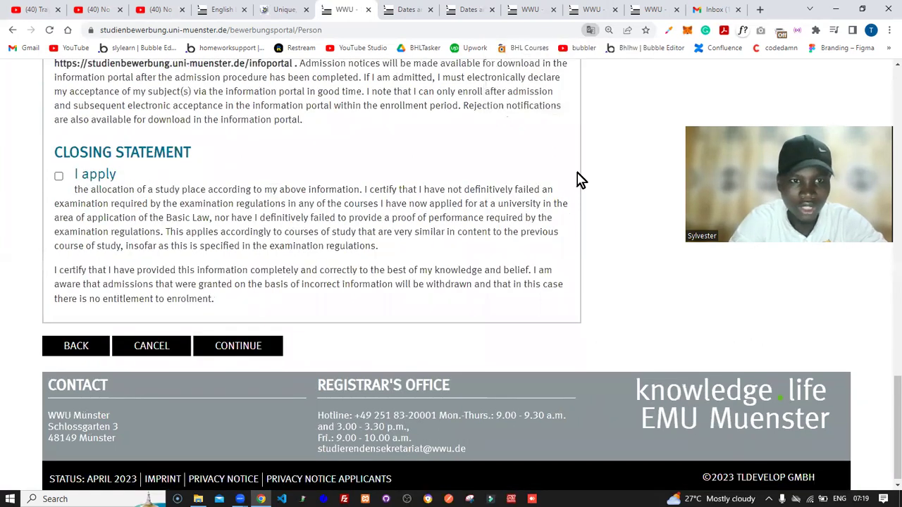
scroll(579, 179, up, 2)
scroll(579, 180, up, 10)
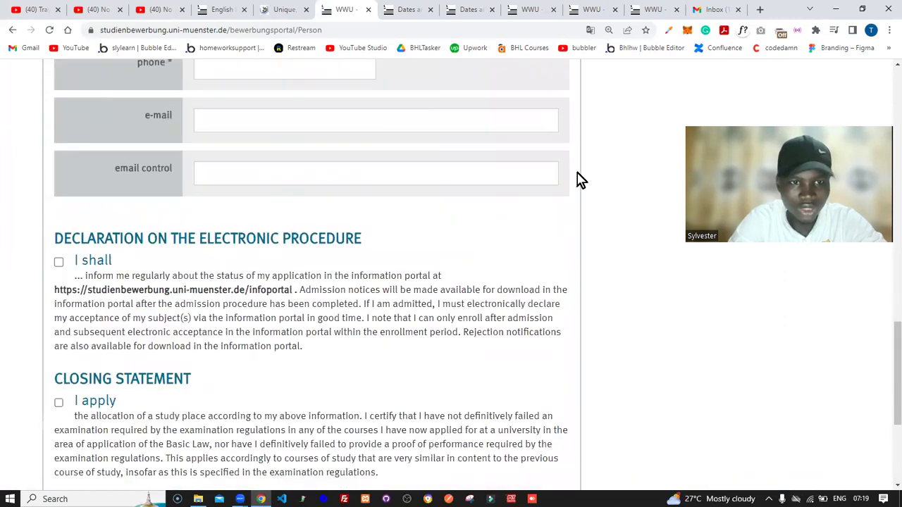
scroll(579, 180, up, 4)
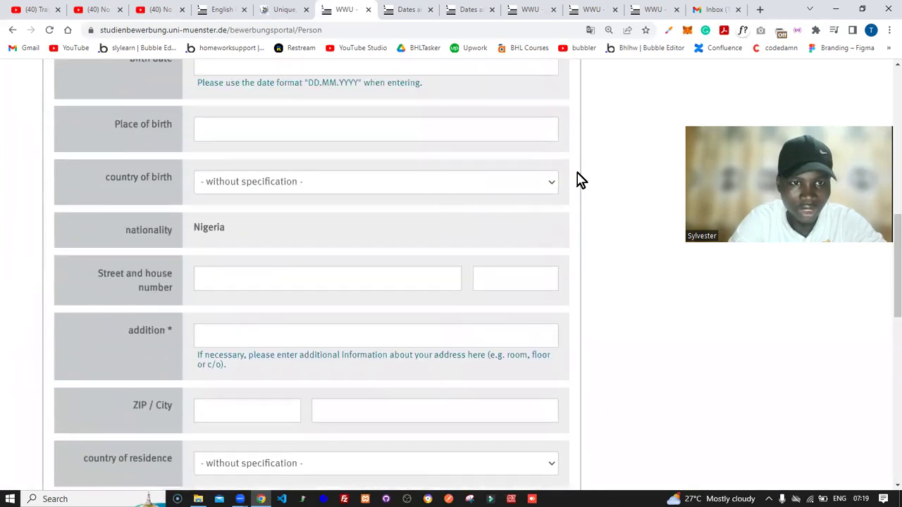
scroll(579, 180, up, 2)
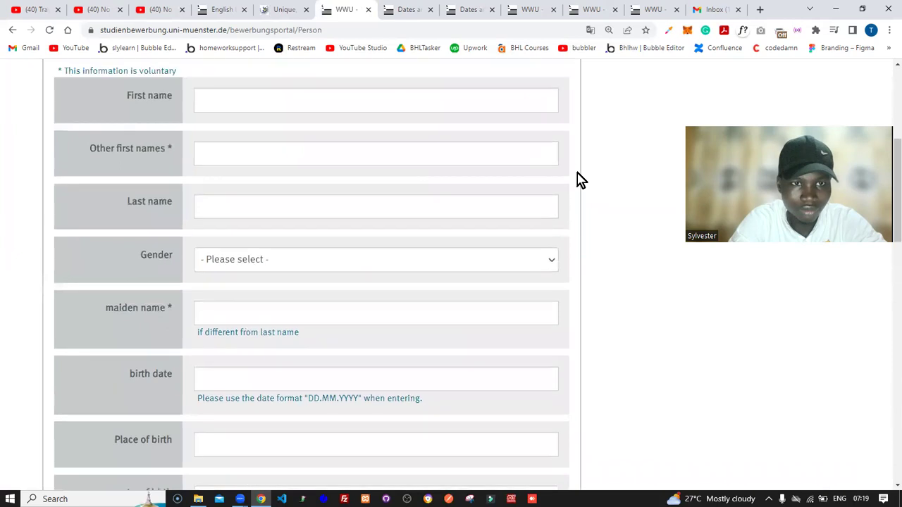
Step: Enter the applicant's first name and last name in the personal-data form
click(357, 149)
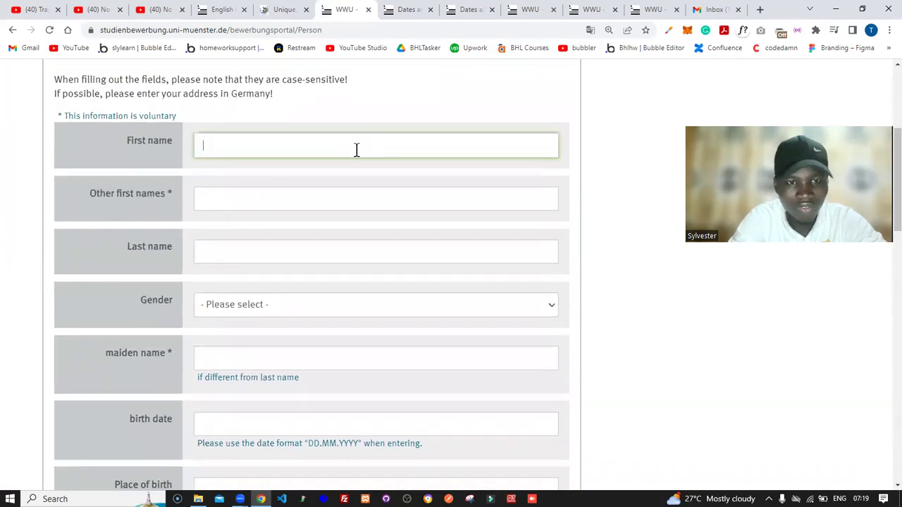
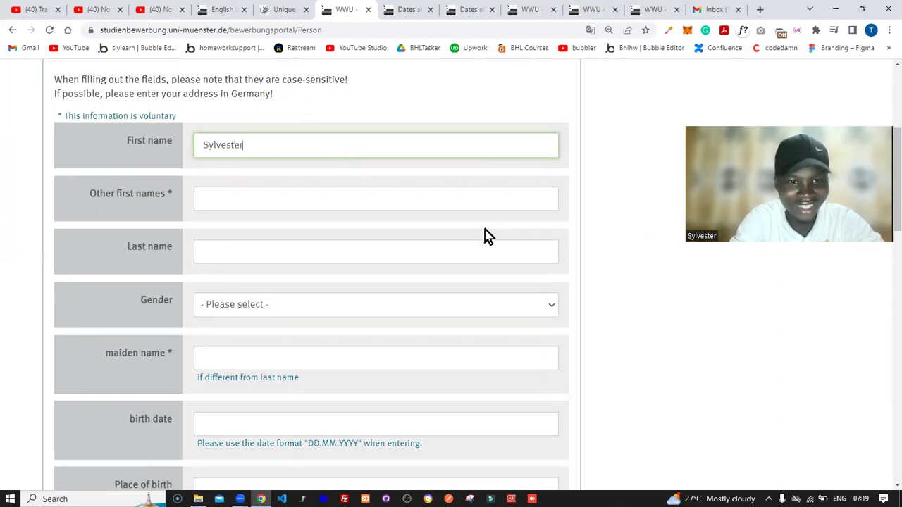
click(280, 203)
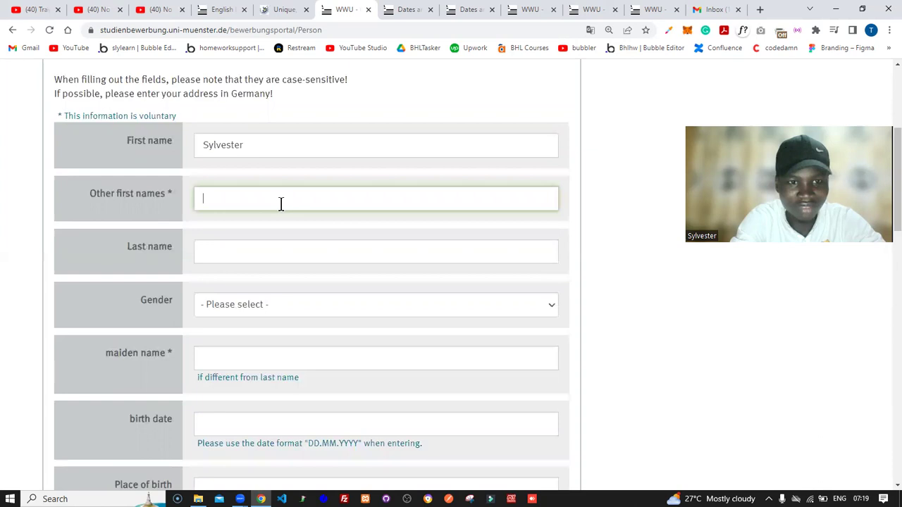
click(263, 253)
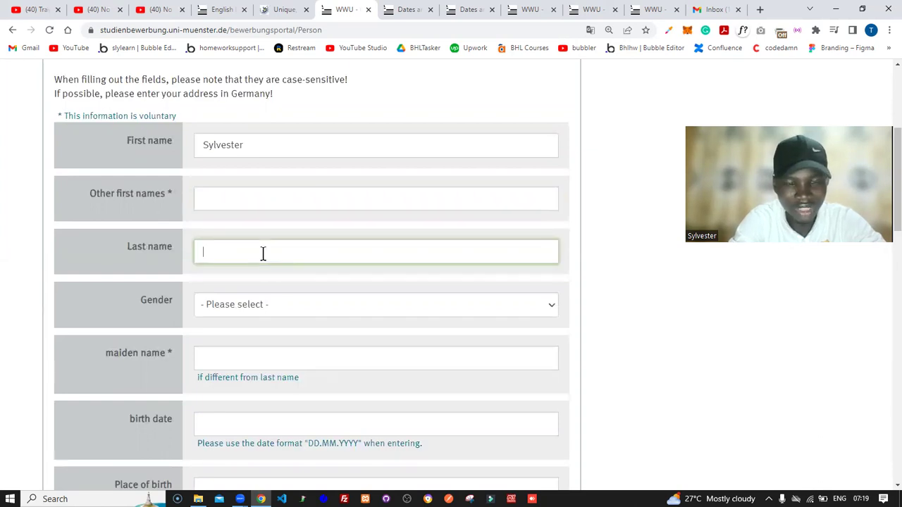
click(285, 197)
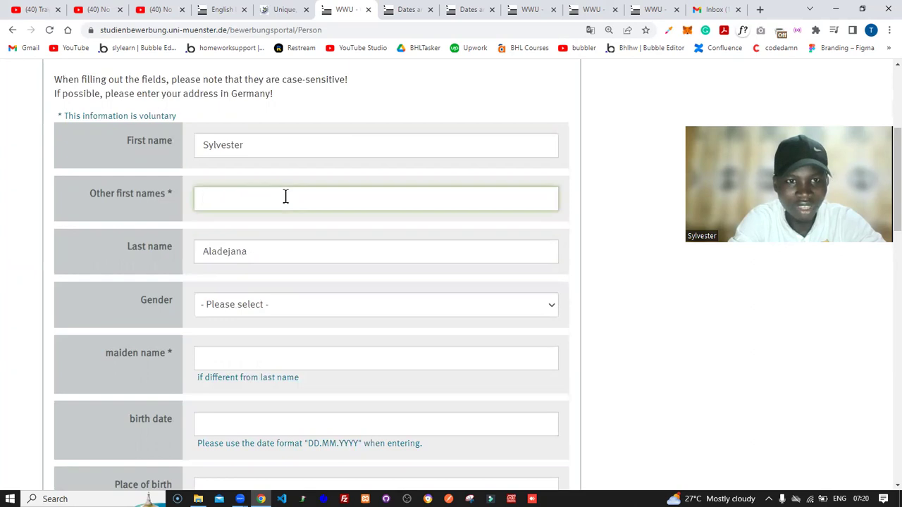
Step: Load the 'beta' site in a new tab to view the English master's programmes page, then return
click(759, 10)
text(beta)
key(Return)
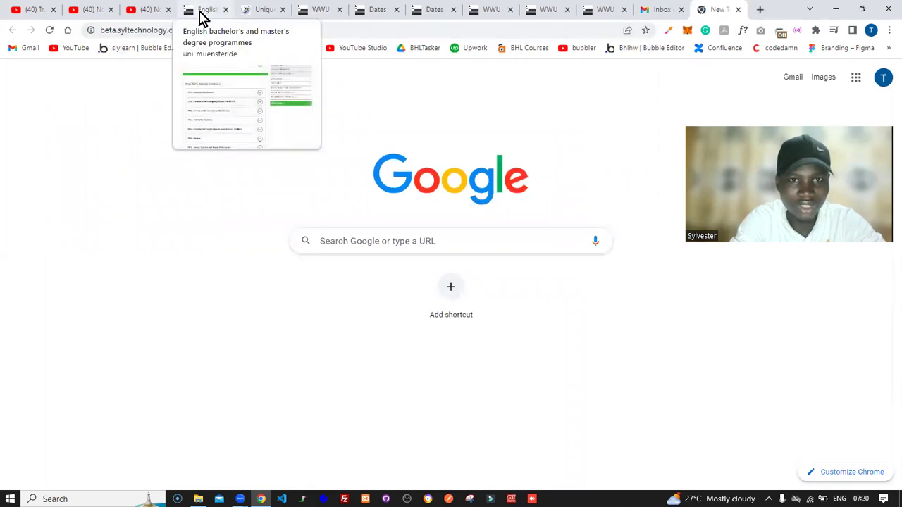
click(202, 14)
click(321, 10)
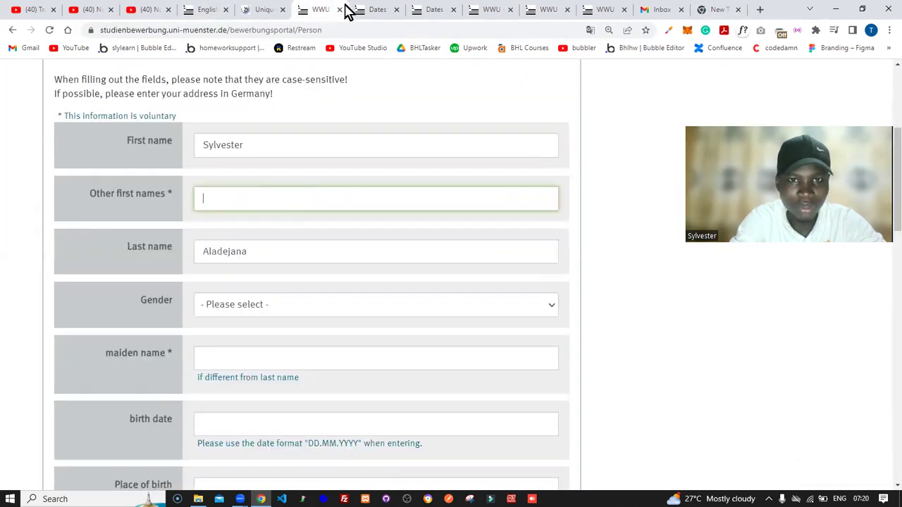
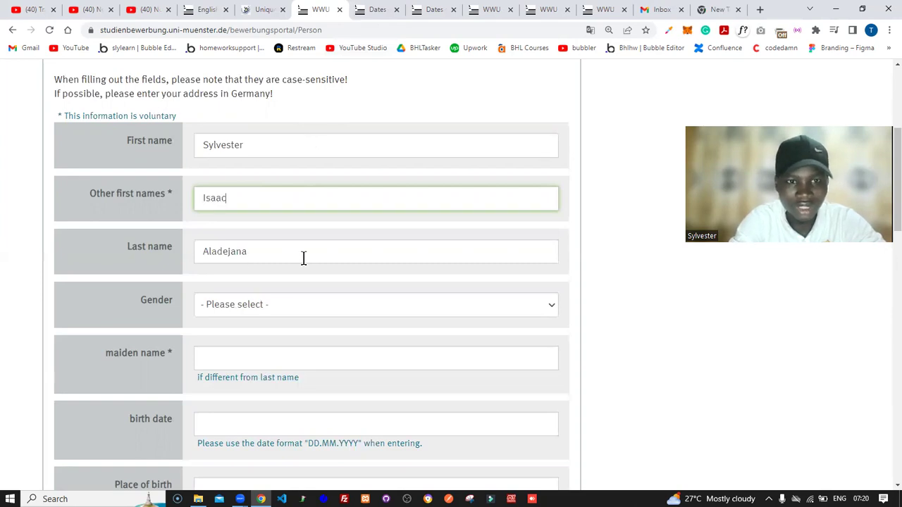
Step: Enter the applicant's other first name and set gender to masculine
click(277, 313)
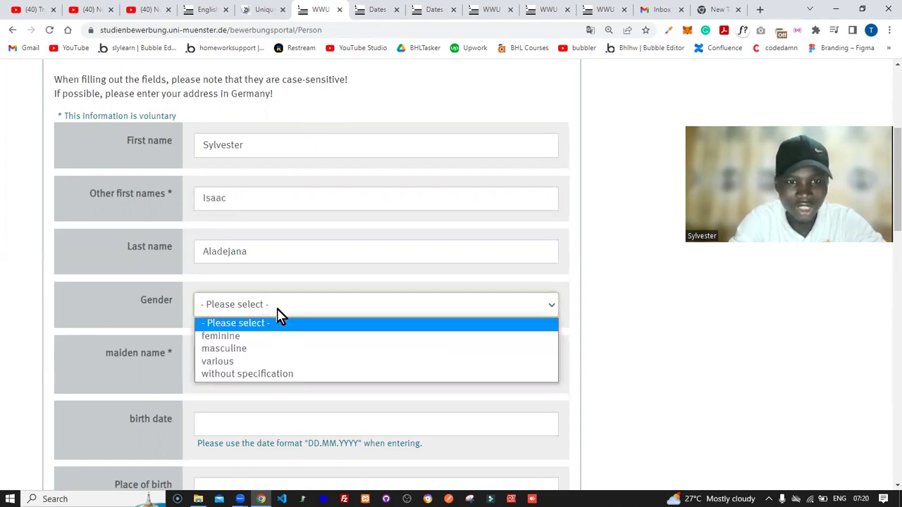
click(268, 352)
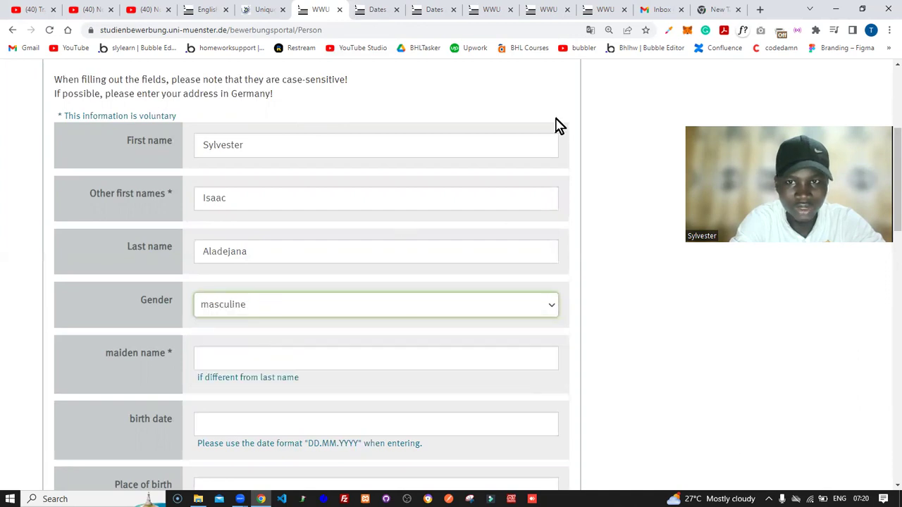
click(590, 29)
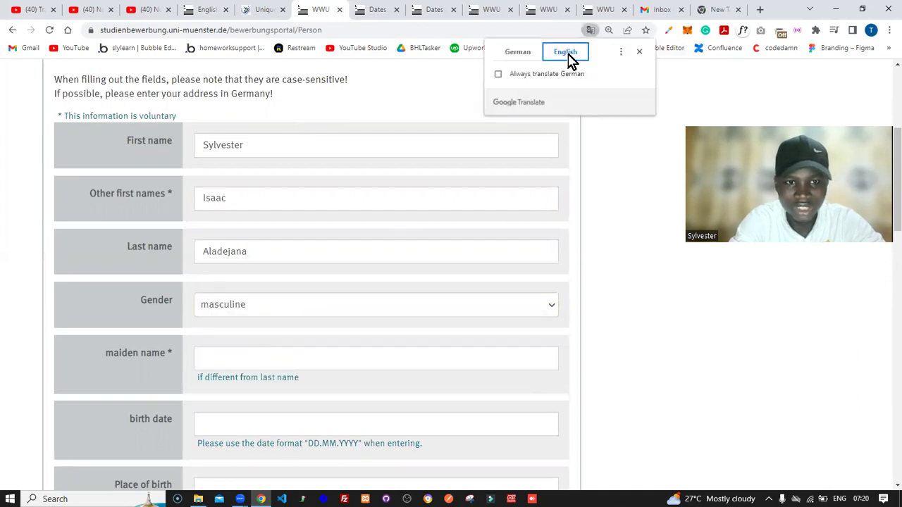
Step: Replace the mistyped maiden name so it matches the applicant's last name
click(336, 358)
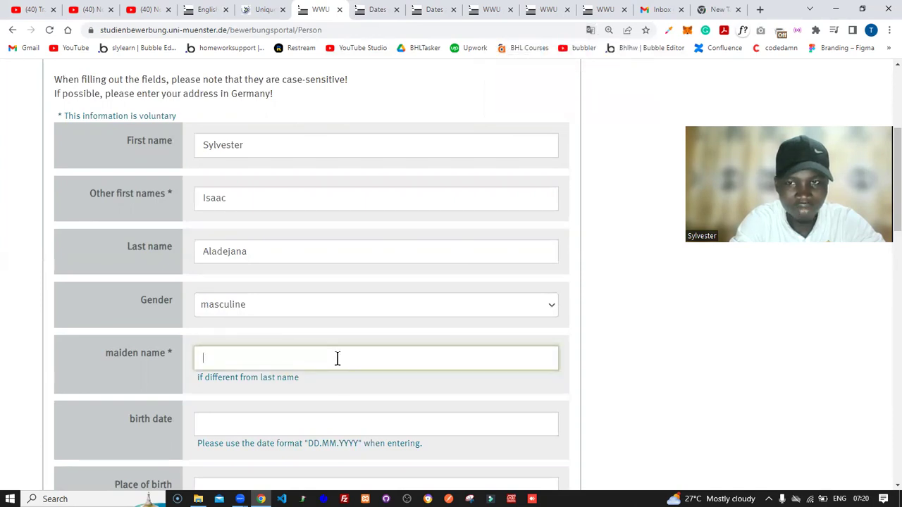
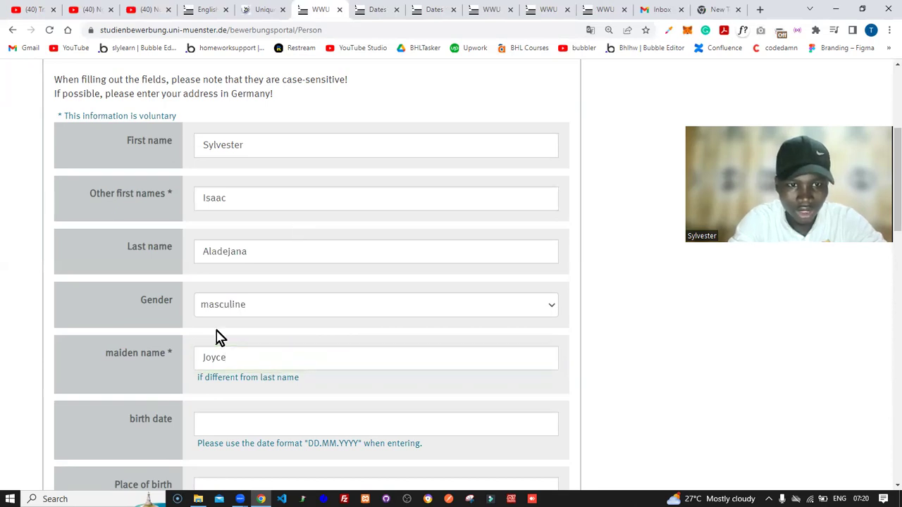
double_click(243, 357)
key(BackSpace)
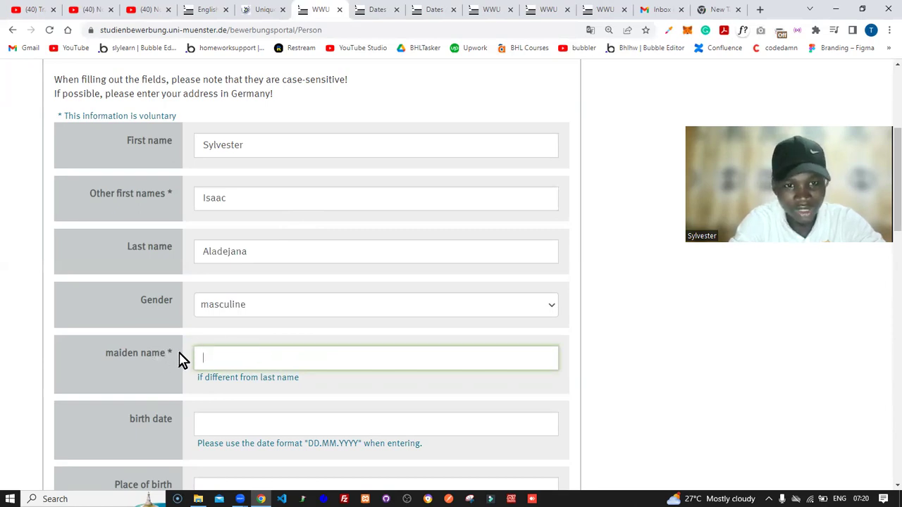
click(600, 368)
scroll(598, 368, down, 2)
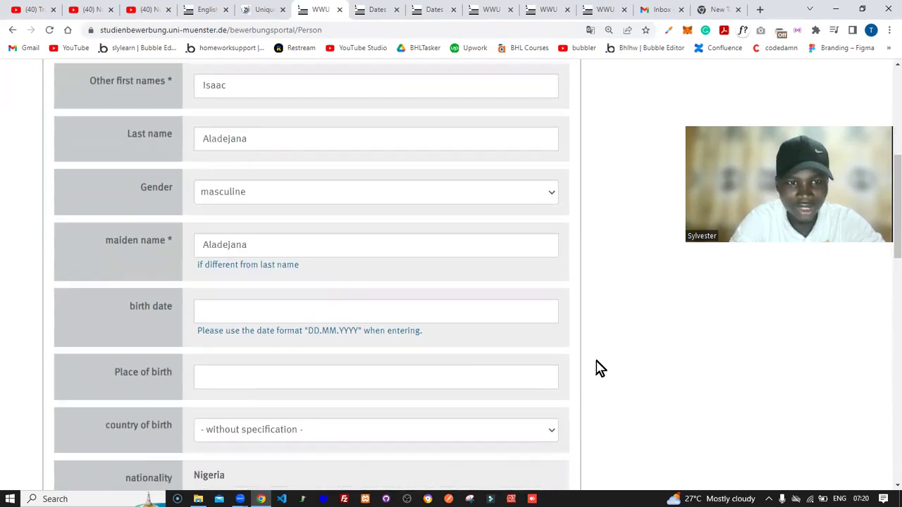
click(340, 286)
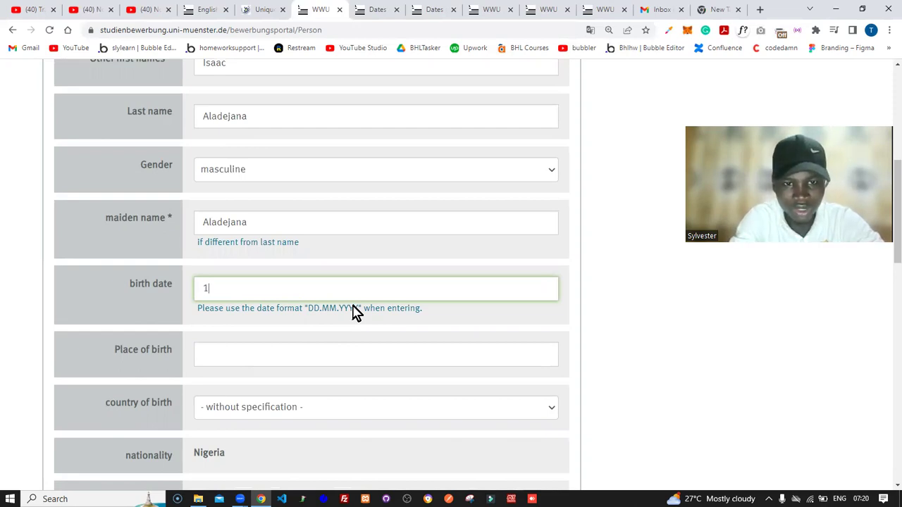
text(.)
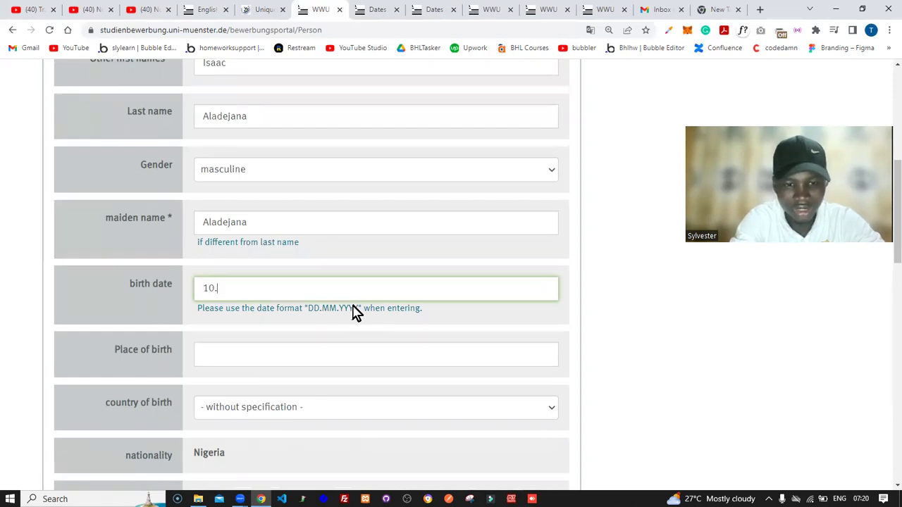
text(03)
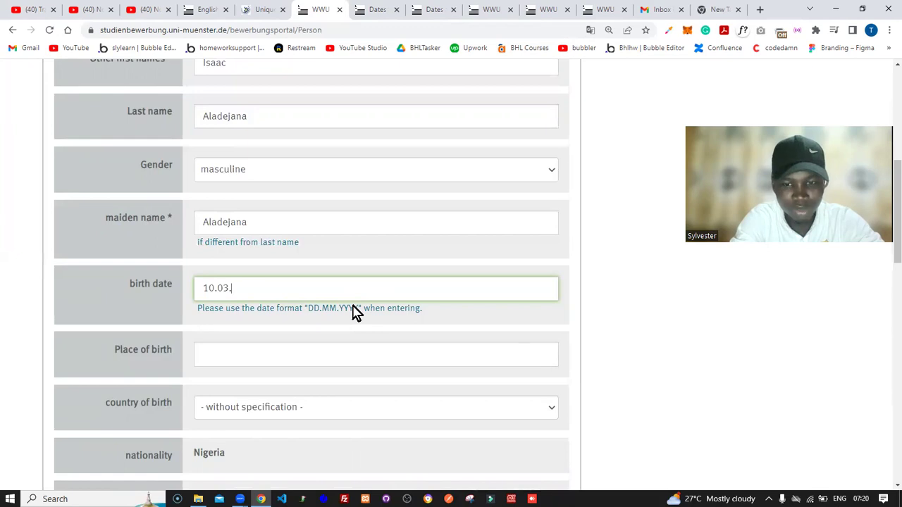
text(.201)
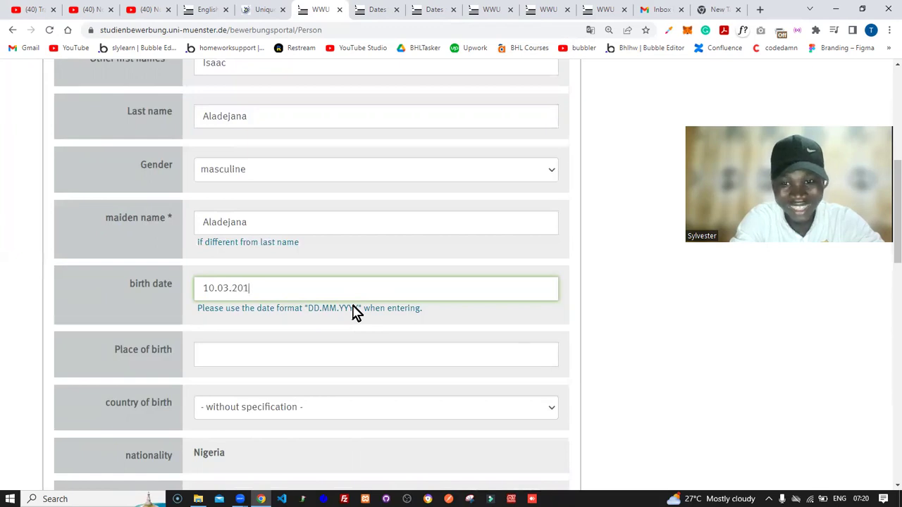
key(BackSpace)
key(BackSpace)
key(BackSpace)
key(BackSpace)
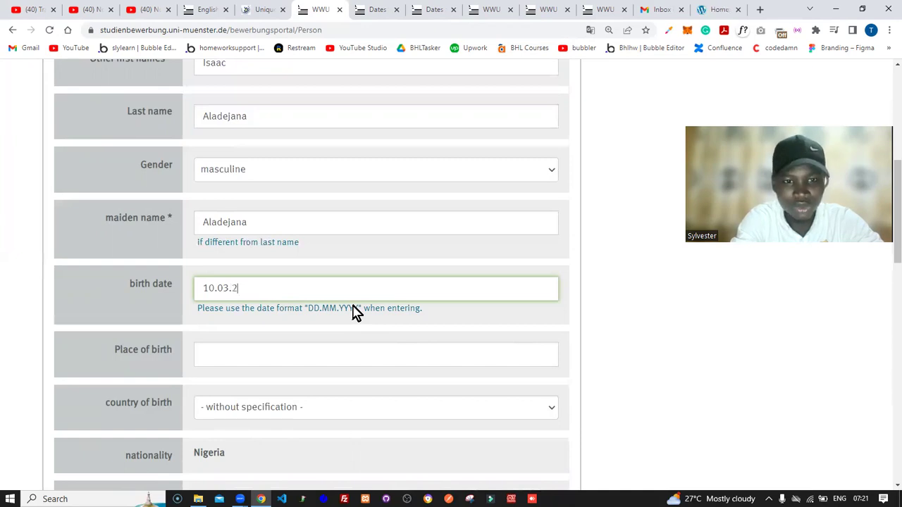
text(000)
click(343, 321)
Step: Type Nigeria as the place of birth
click(327, 354)
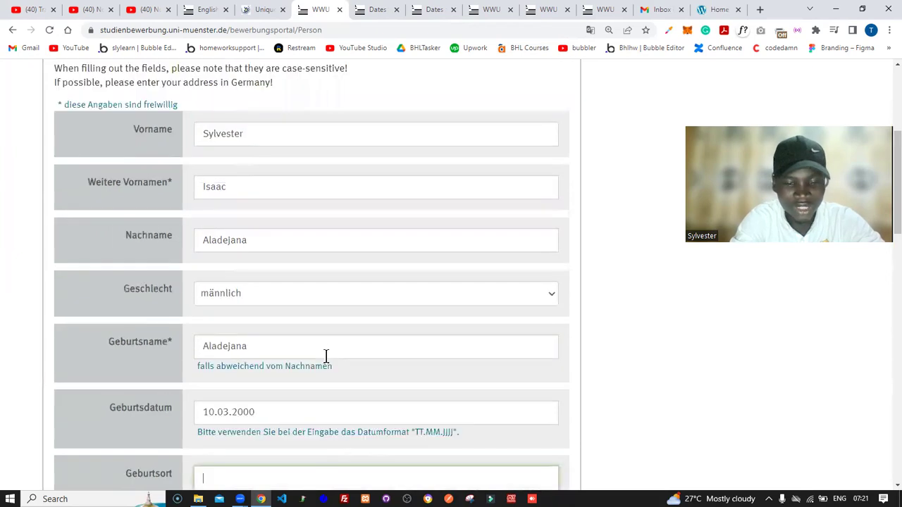
text(N)
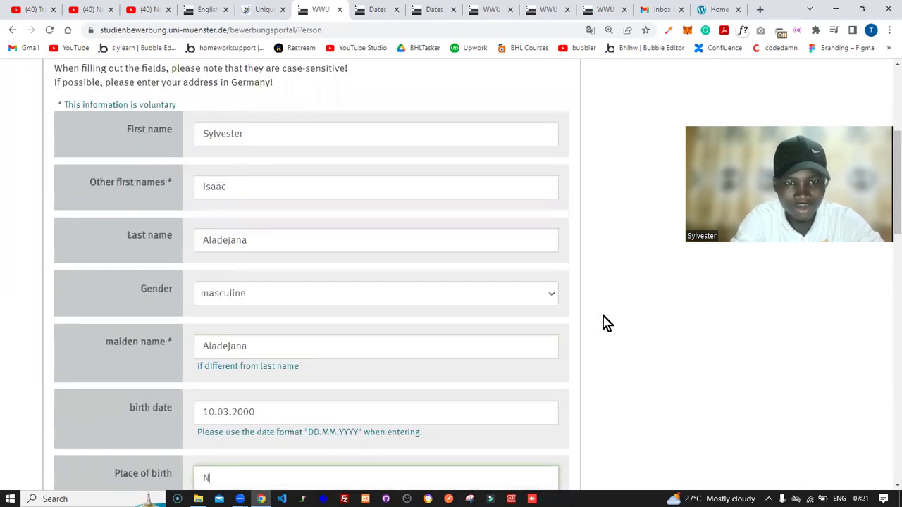
click(625, 326)
scroll(629, 327, down, 1)
scroll(627, 326, down, 3)
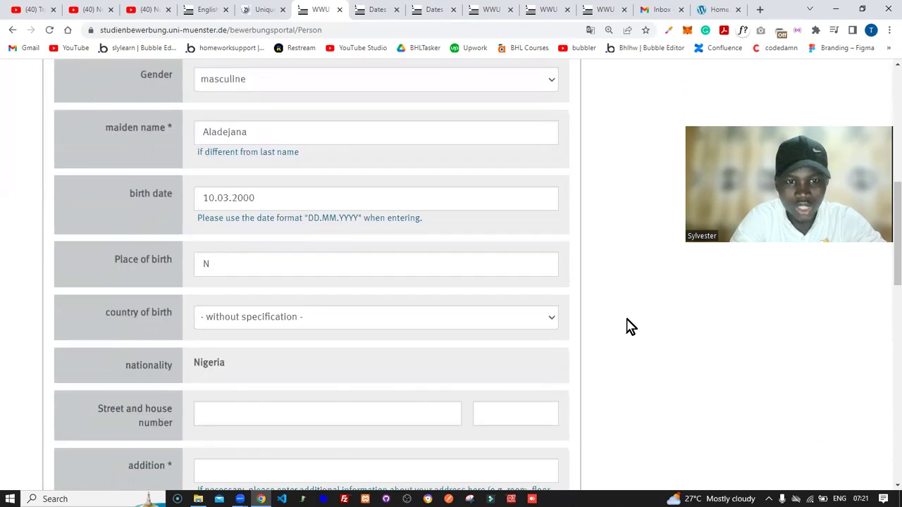
click(462, 253)
text(igeria)
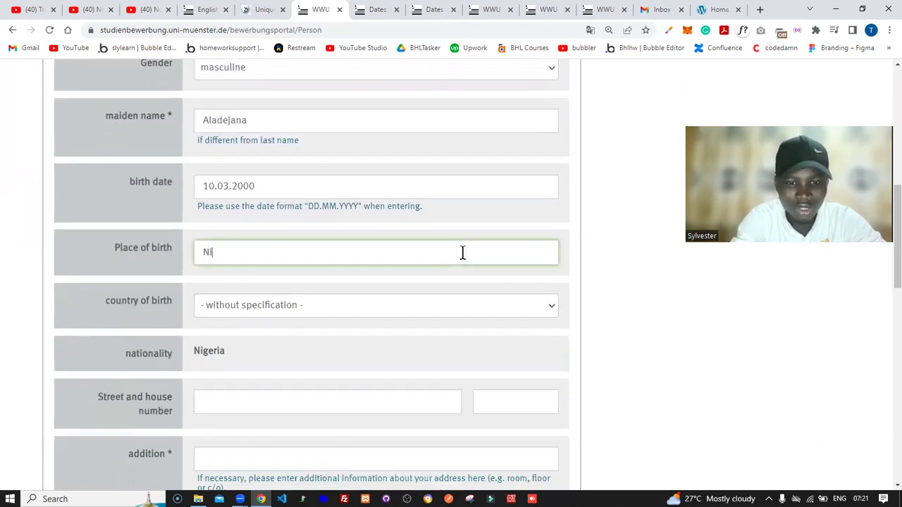
Step: Select Nigeria as the country of birth and review the rest of the form
click(279, 314)
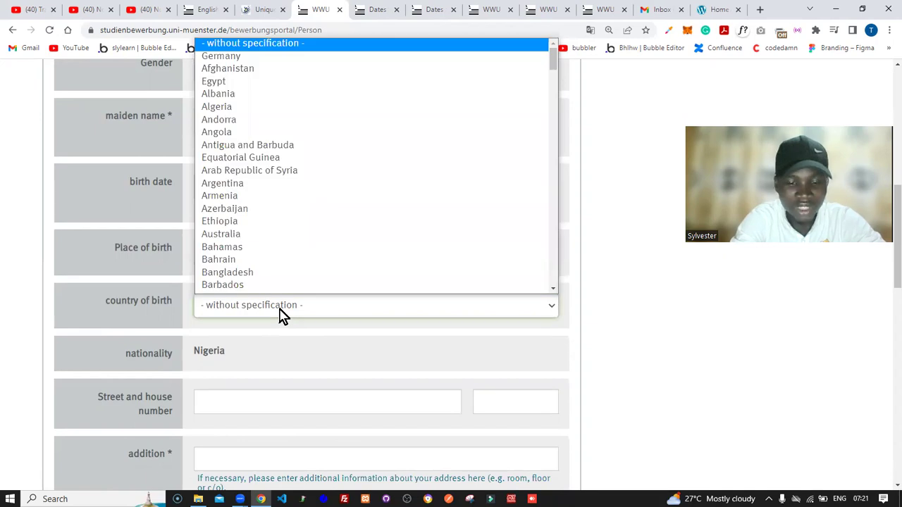
text(net)
key(Down)
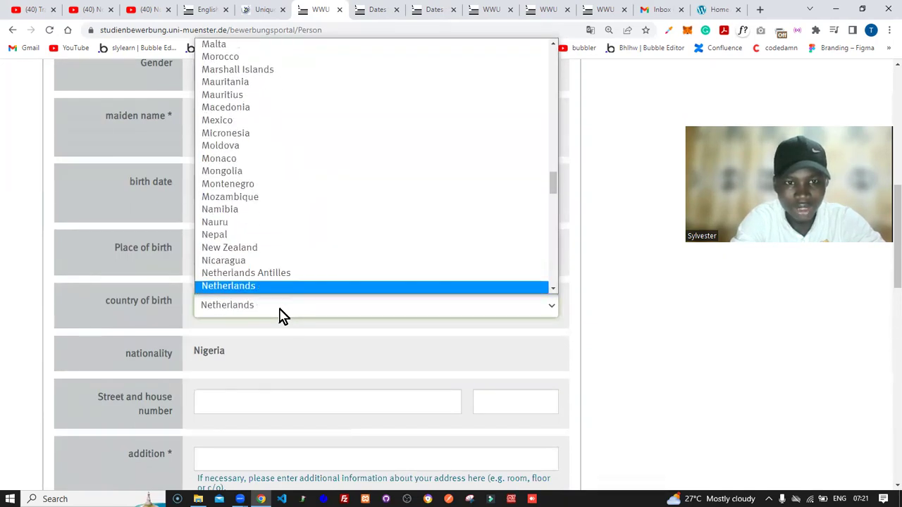
key(Down)
key(Down)
key(Return)
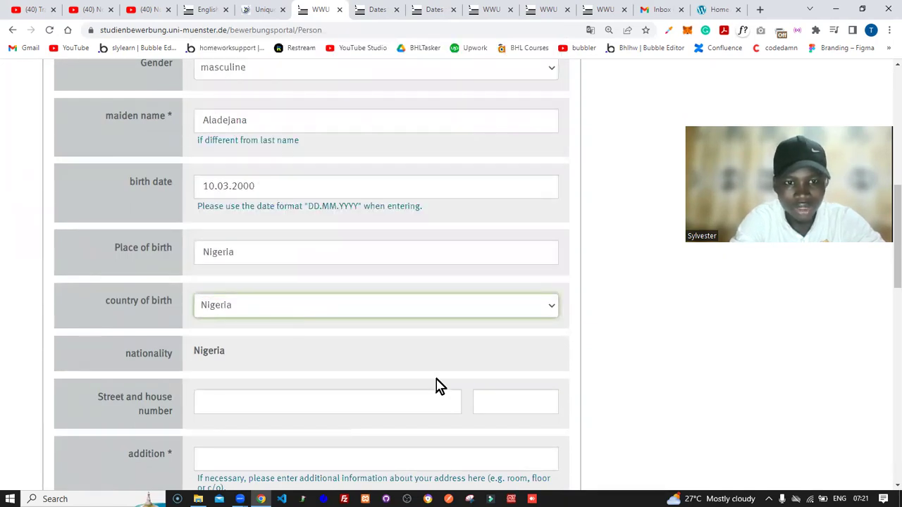
click(626, 352)
scroll(629, 352, down, 1)
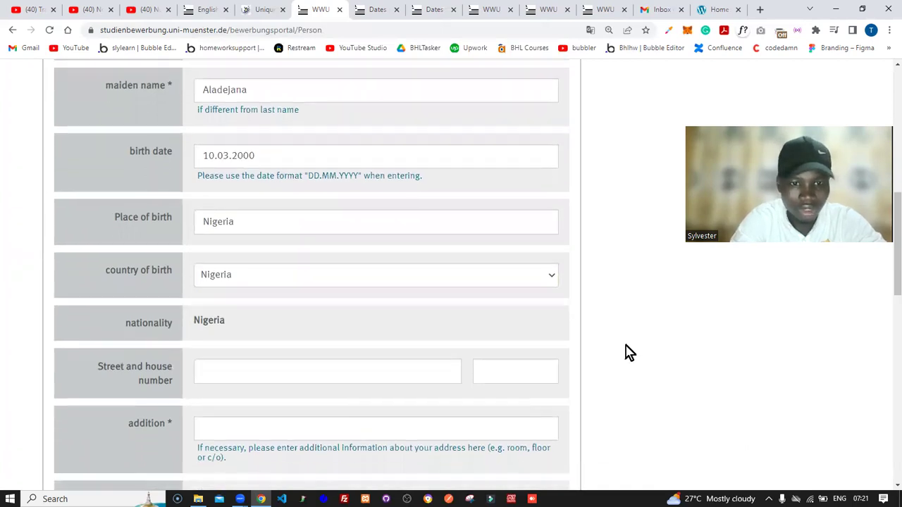
scroll(629, 352, down, 3)
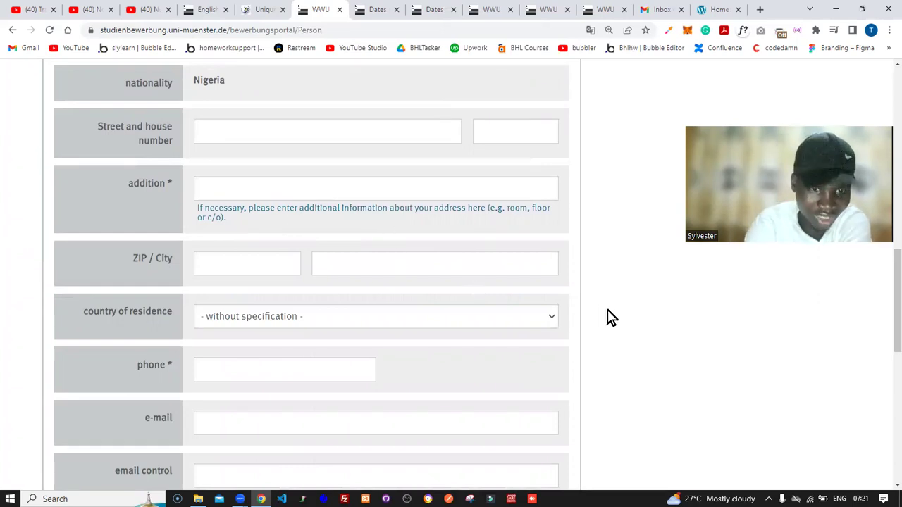
scroll(610, 317, down, 5)
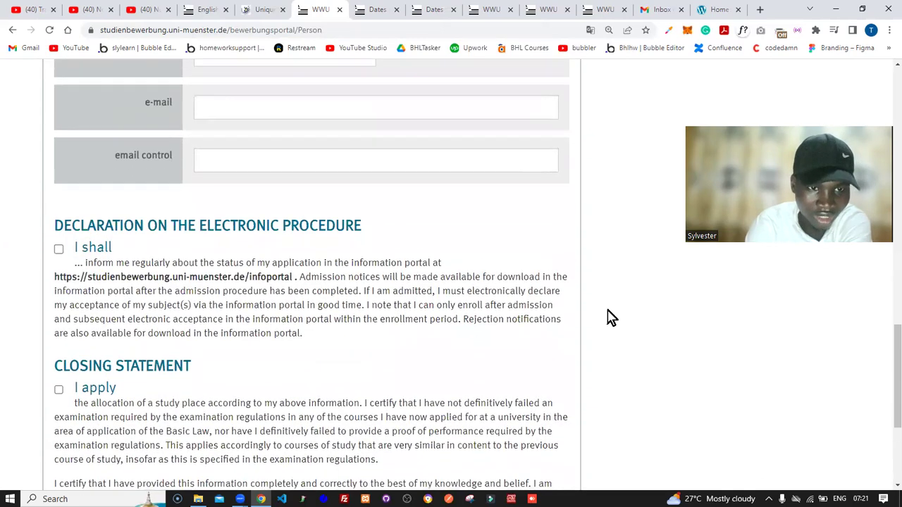
scroll(610, 317, down, 3)
scroll(610, 317, up, 5)
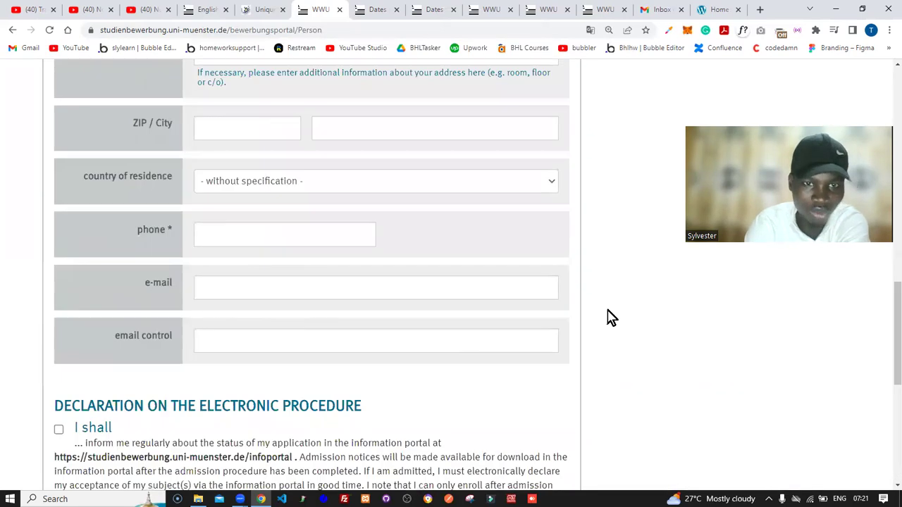
scroll(610, 317, up, 4)
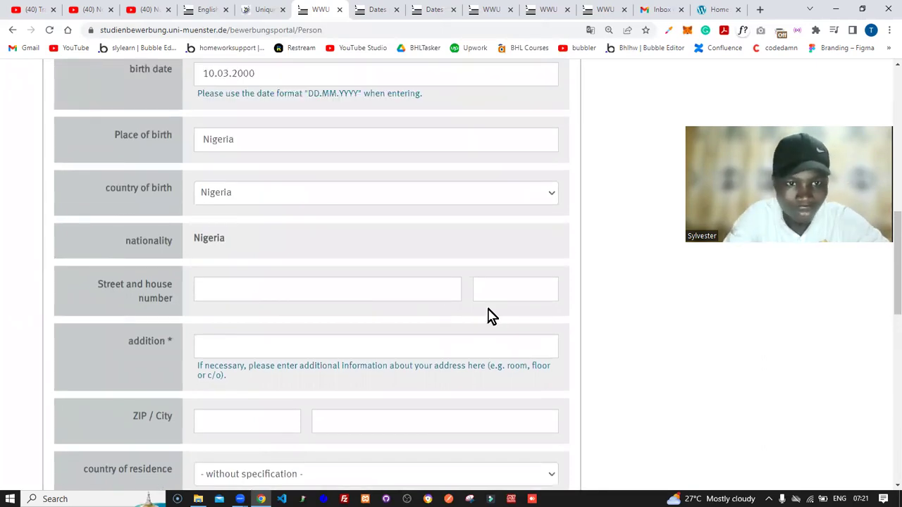
Step: Fill in the street with house number and the address addition
click(338, 285)
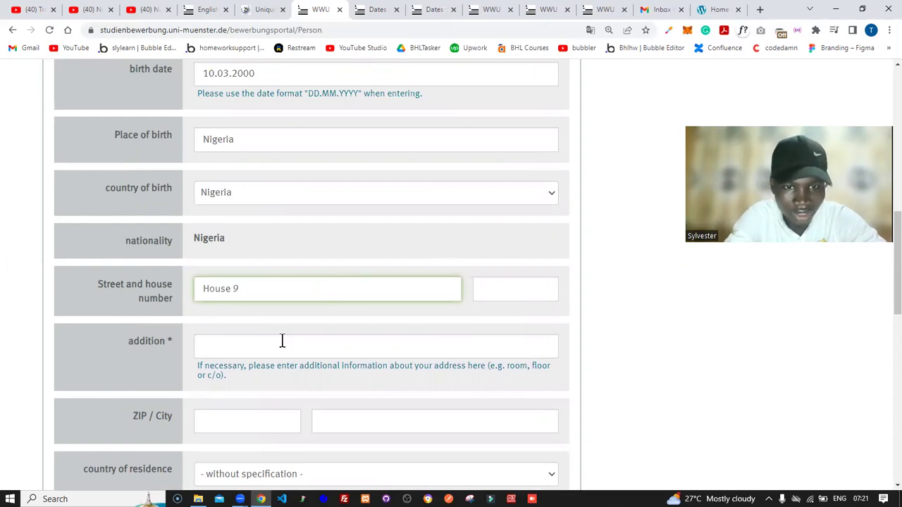
click(261, 343)
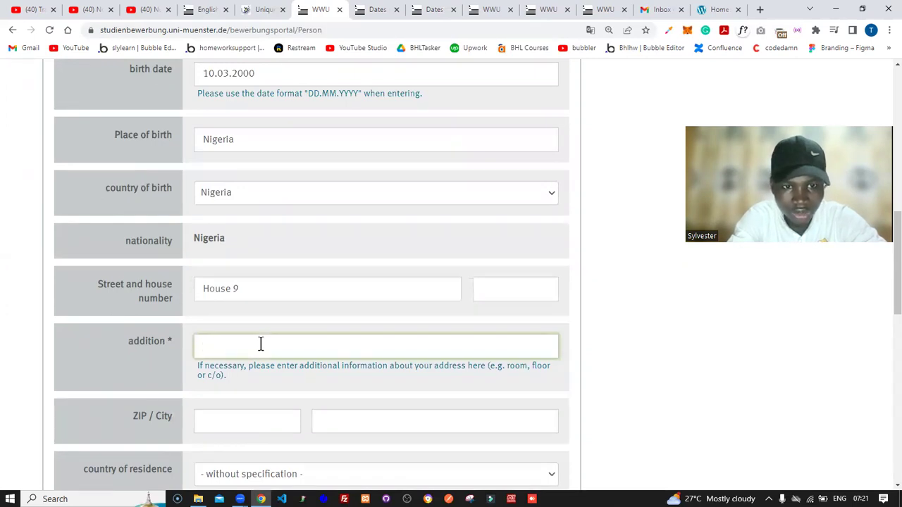
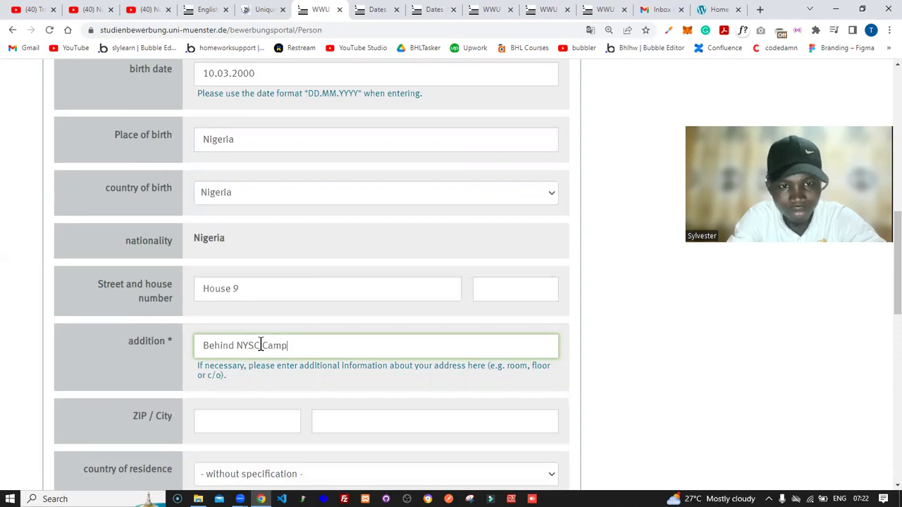
Step: Enter the city name Abuja into the ZIP field
key(Tab)
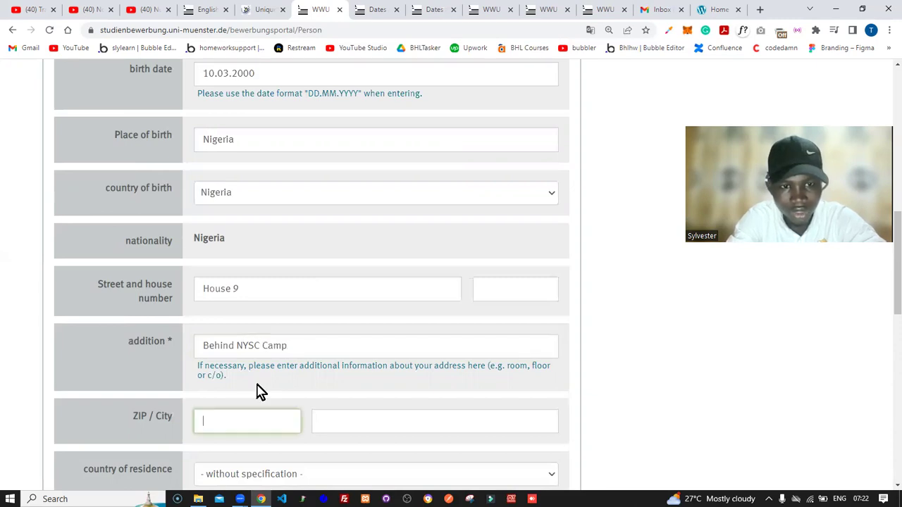
text(Abuja)
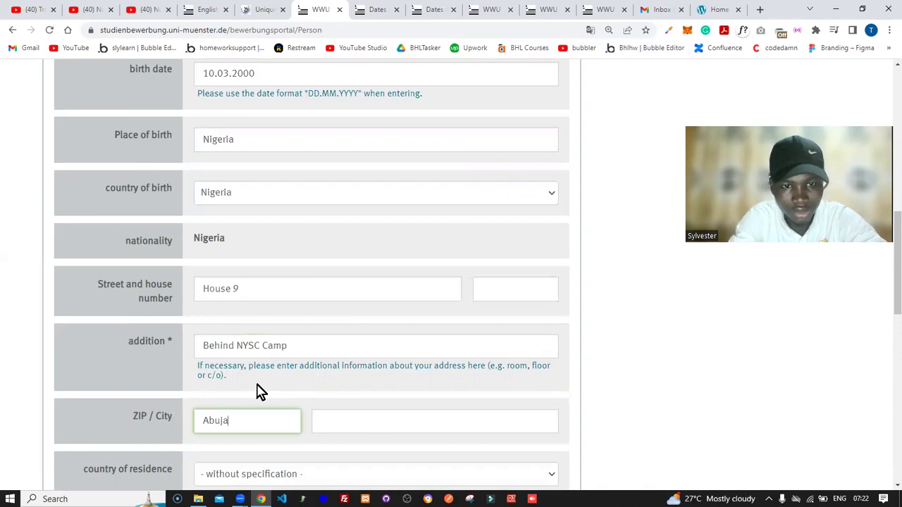
click(275, 400)
Step: Set country of residence to Nigeria and enter the applicant's phone number
scroll(274, 401, down, 3)
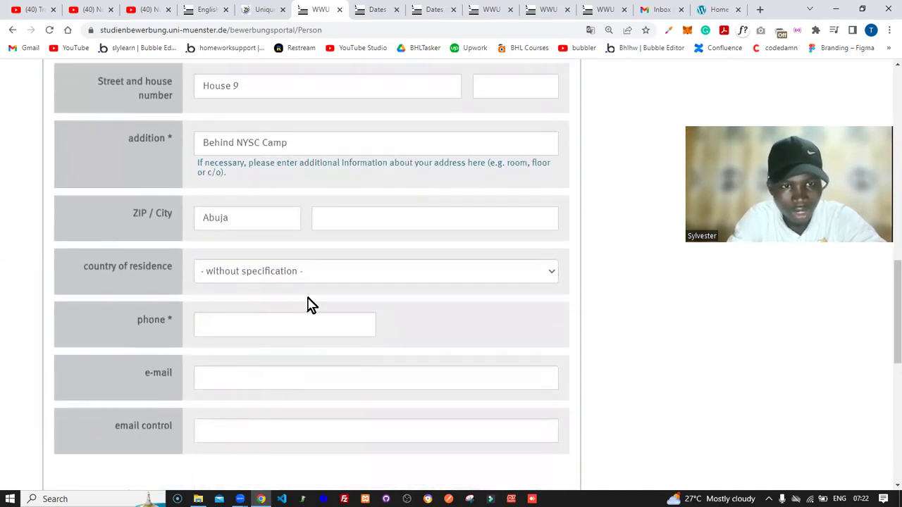
click(313, 285)
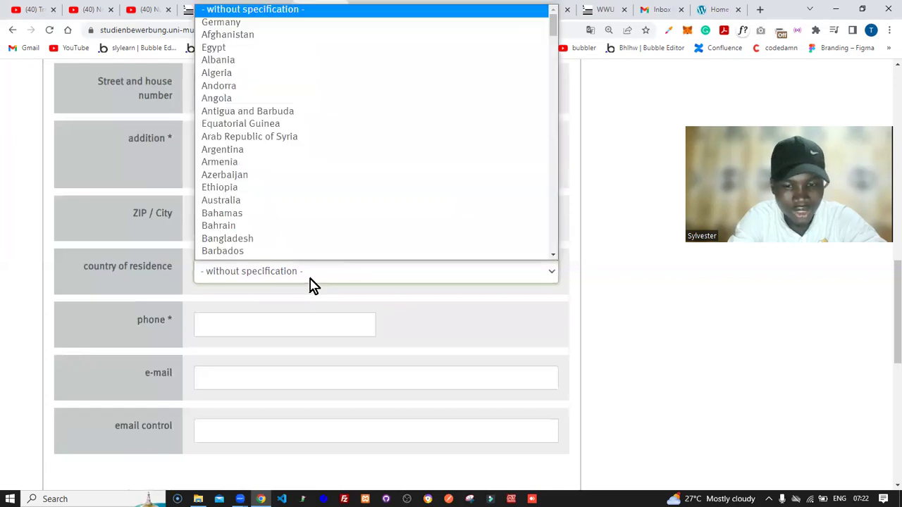
key(n)
key(n)
key(n)
key(n)
key(n)
key(n)
key(n)
key(n)
key(n)
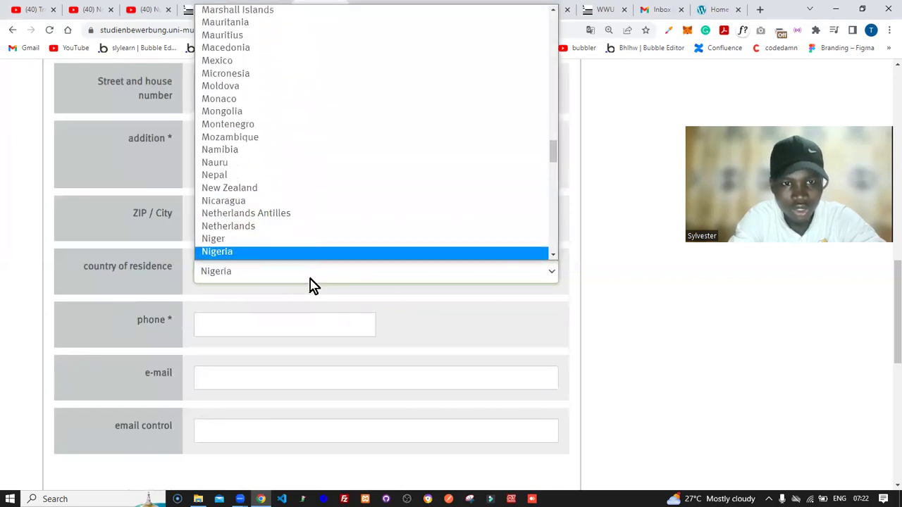
key(Return)
click(280, 328)
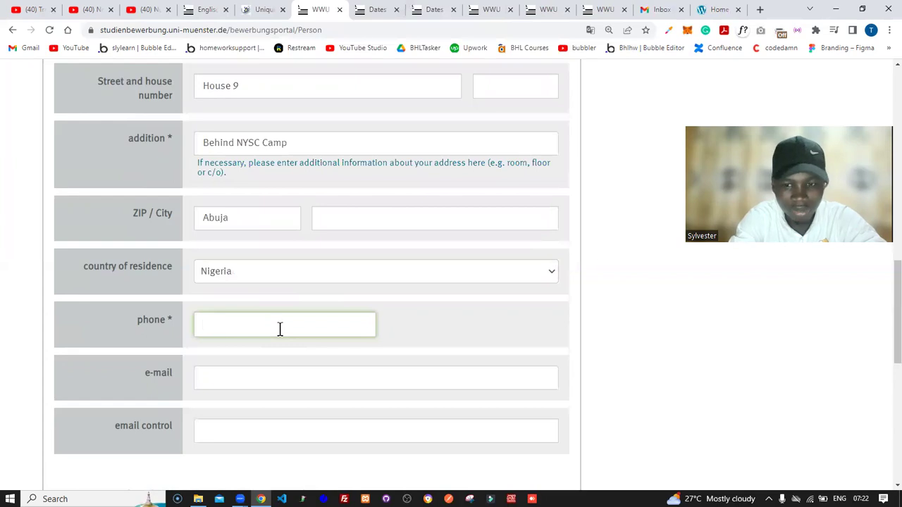
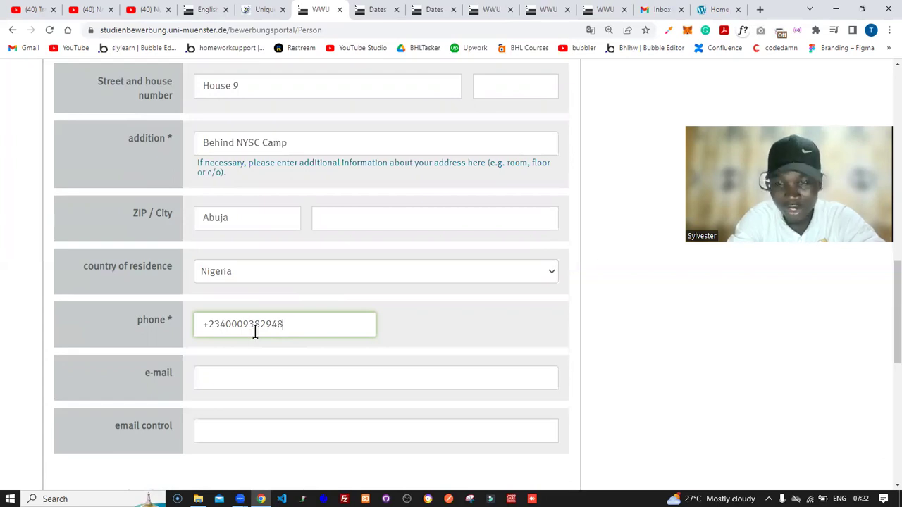
Step: Enter the applicant's e-mail address and paste the same address into the confirmation field
click(239, 377)
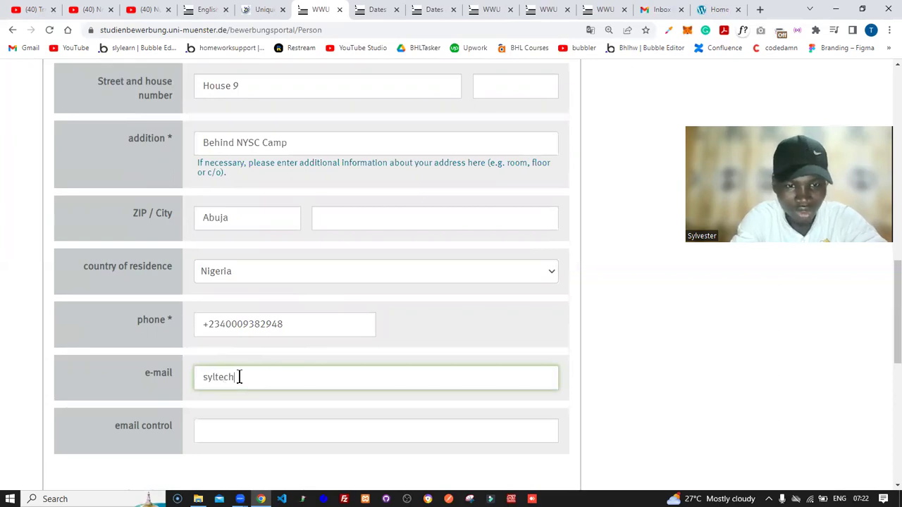
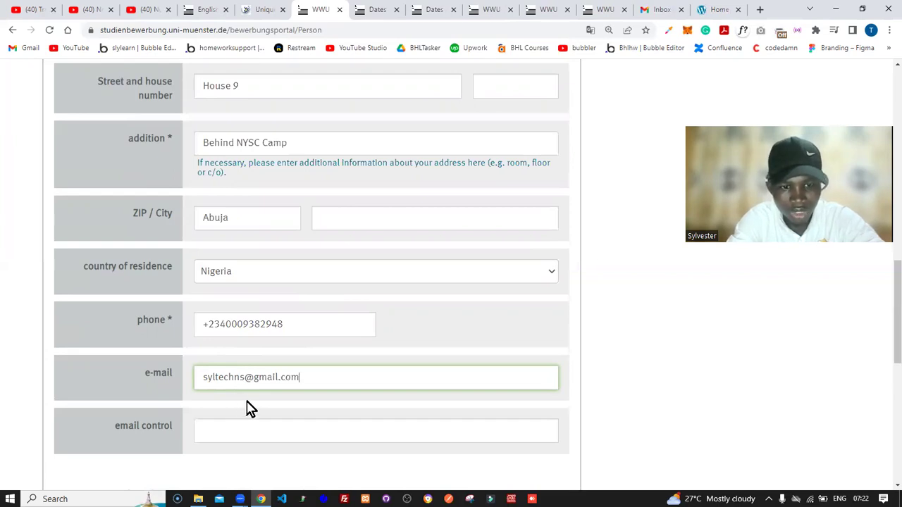
key(ctrl+a)
key(ctrl+c)
key(Tab)
key(ctrl+v)
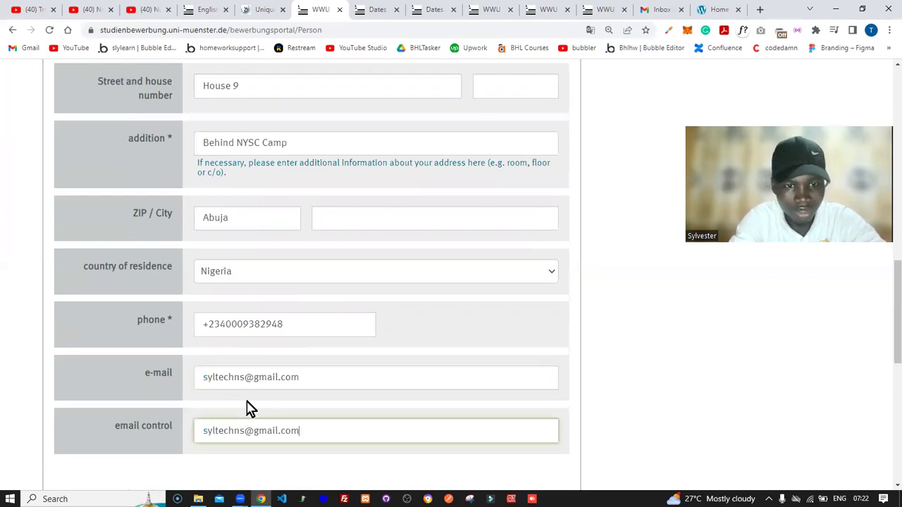
click(607, 383)
scroll(607, 382, down, 3)
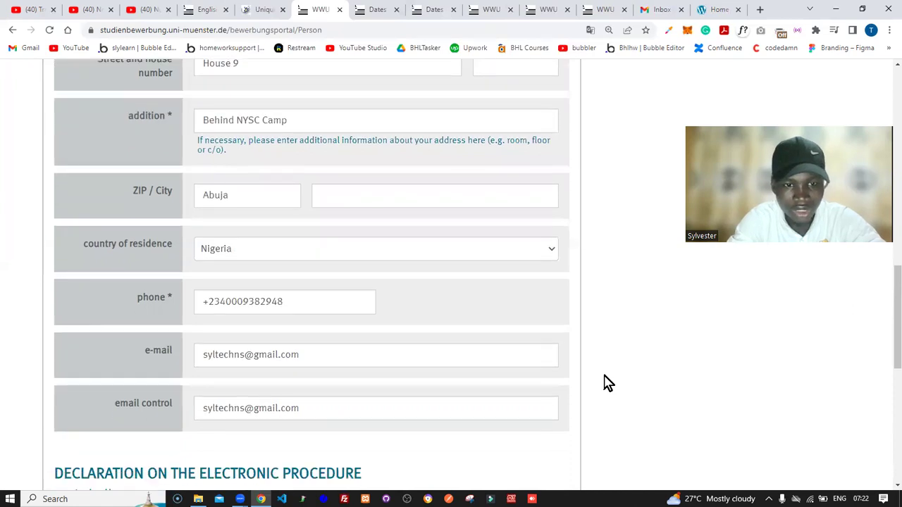
Step: Tick the 'I shall' electronic procedure declaration, then switch to the personal website tab
scroll(607, 382, down, 2)
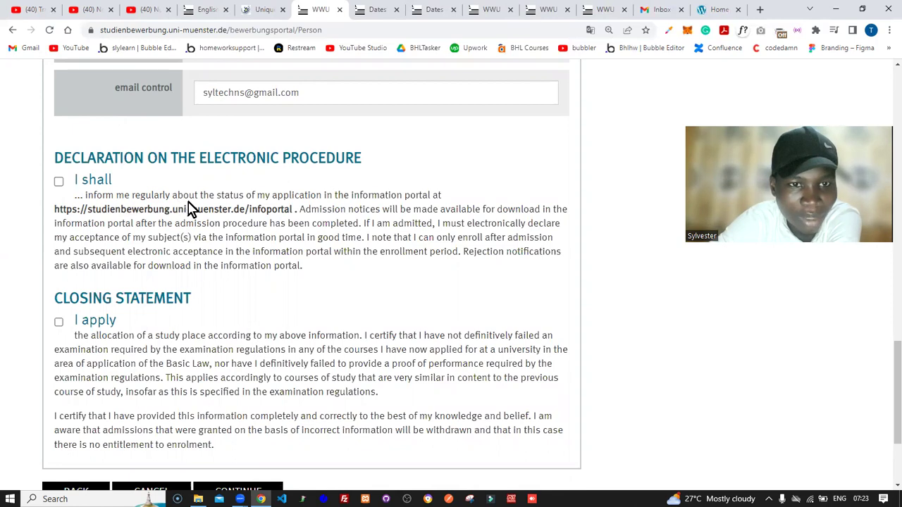
click(59, 182)
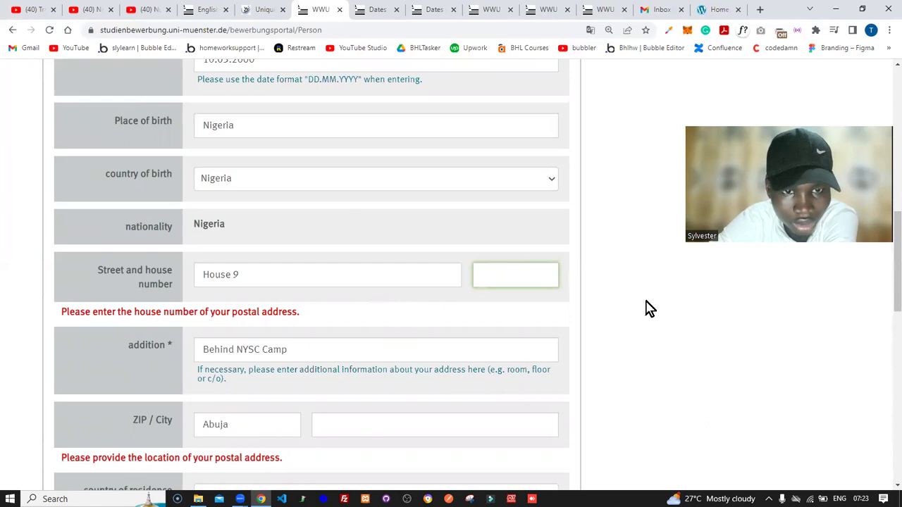
click(725, 10)
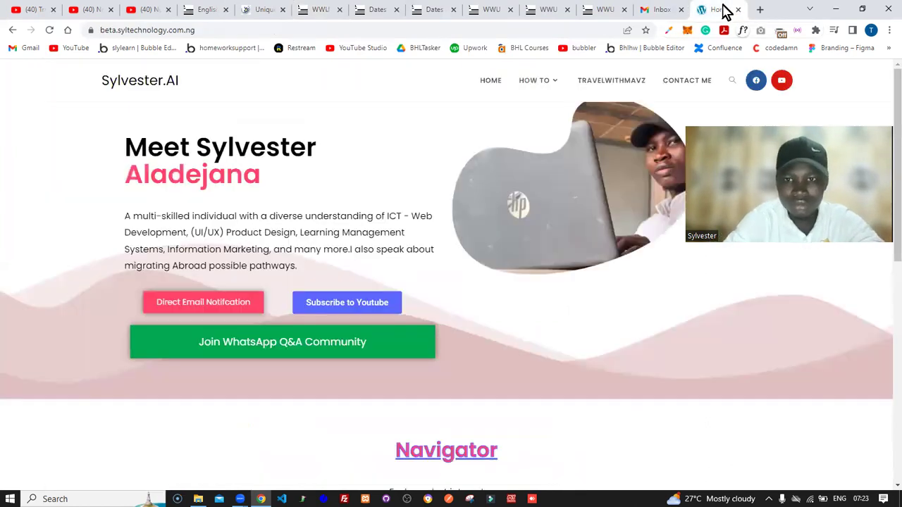
Step: Search Google for 'abuja postal', then 'kubwa postal' to find Kubwa's zip codes
click(758, 10)
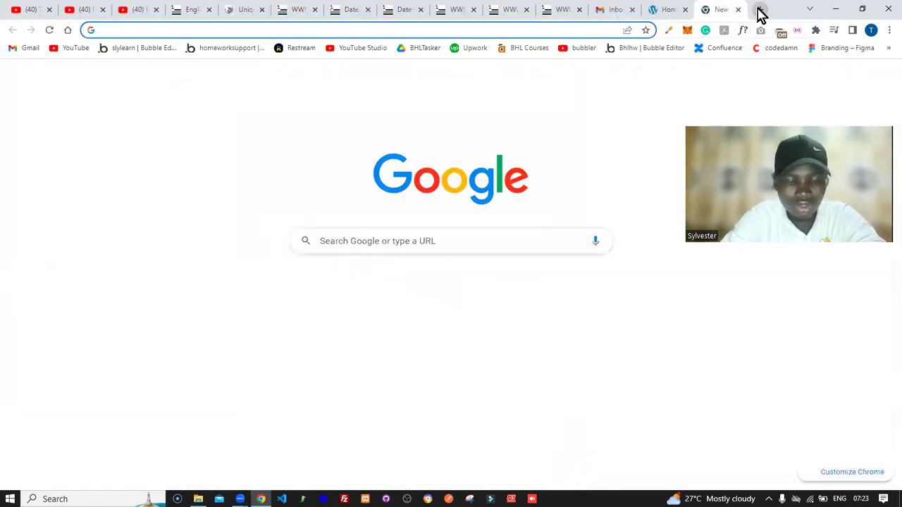
text(abuja )
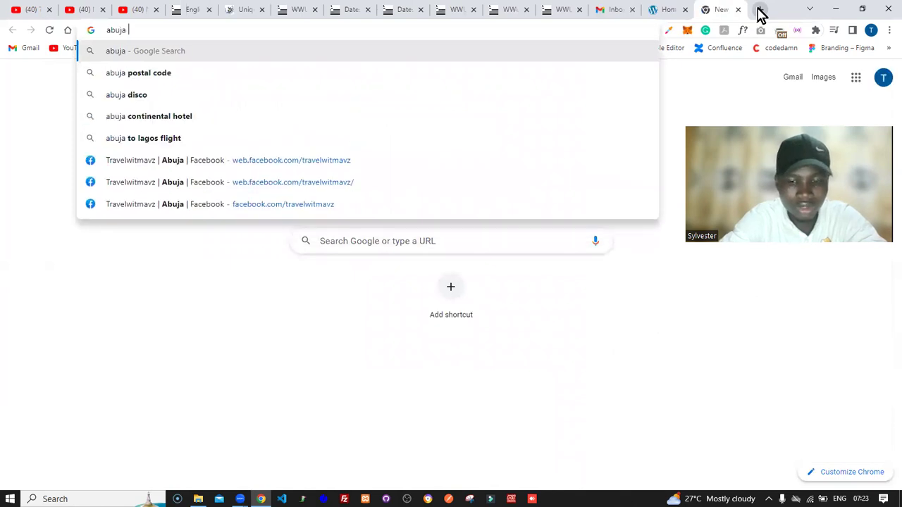
text(postal)
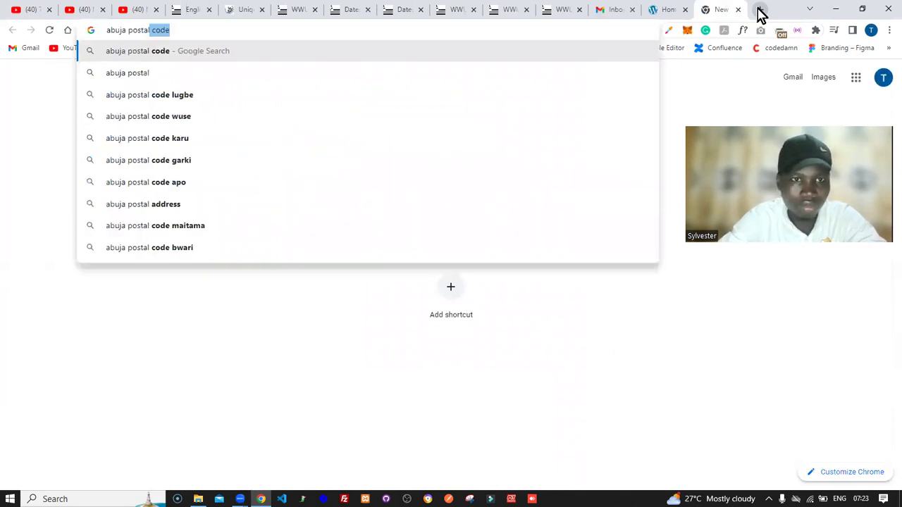
key(Return)
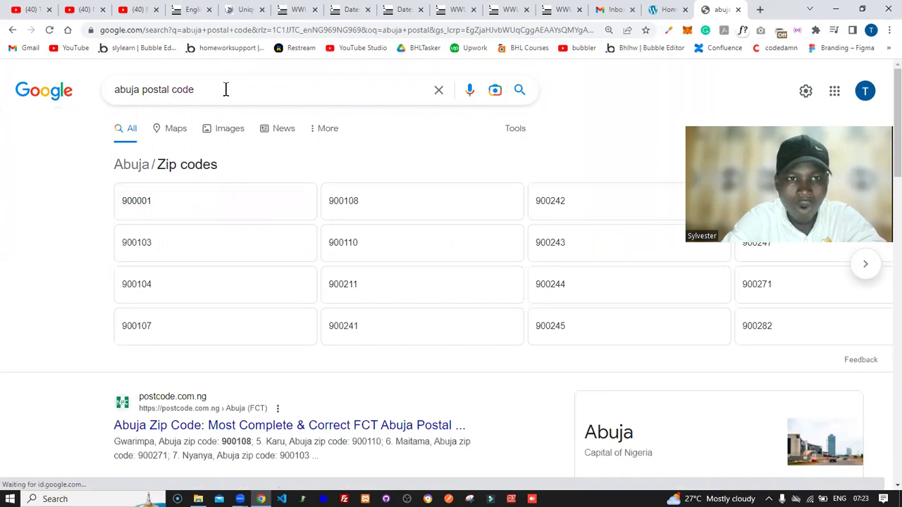
double_click(108, 91)
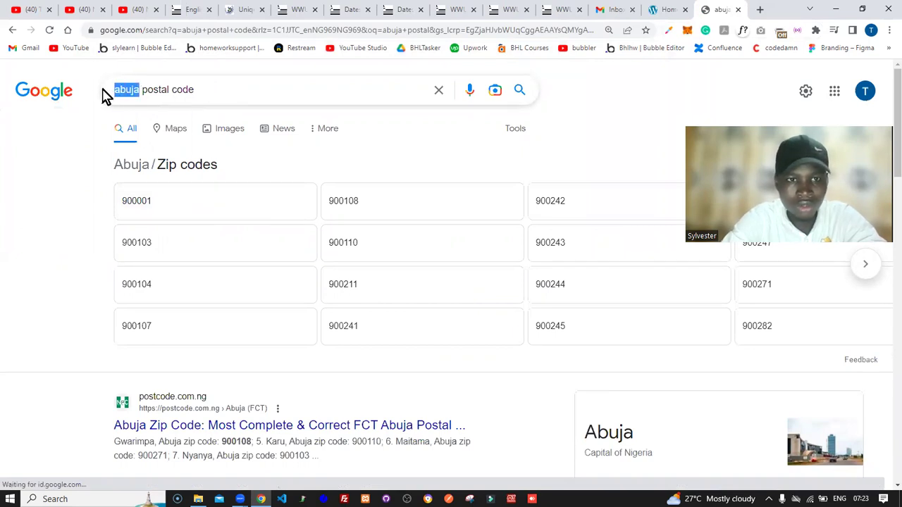
text(kubwa)
key(Return)
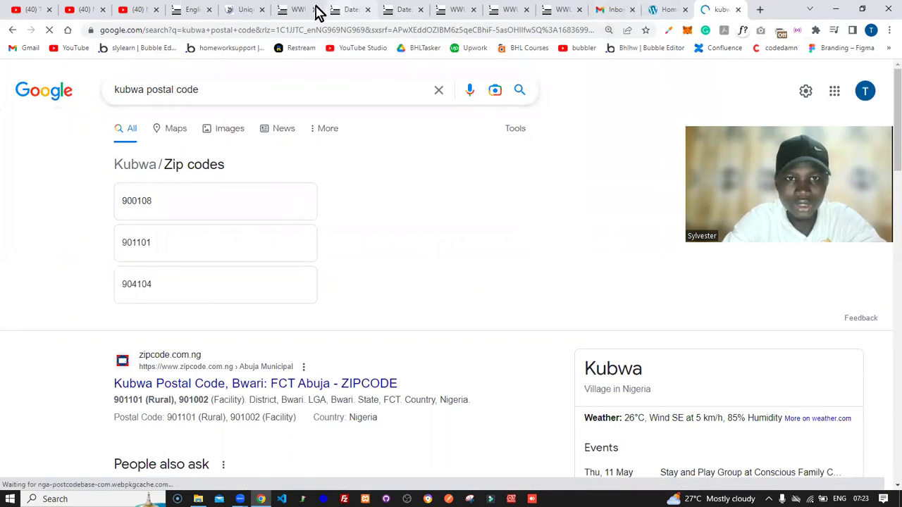
click(306, 13)
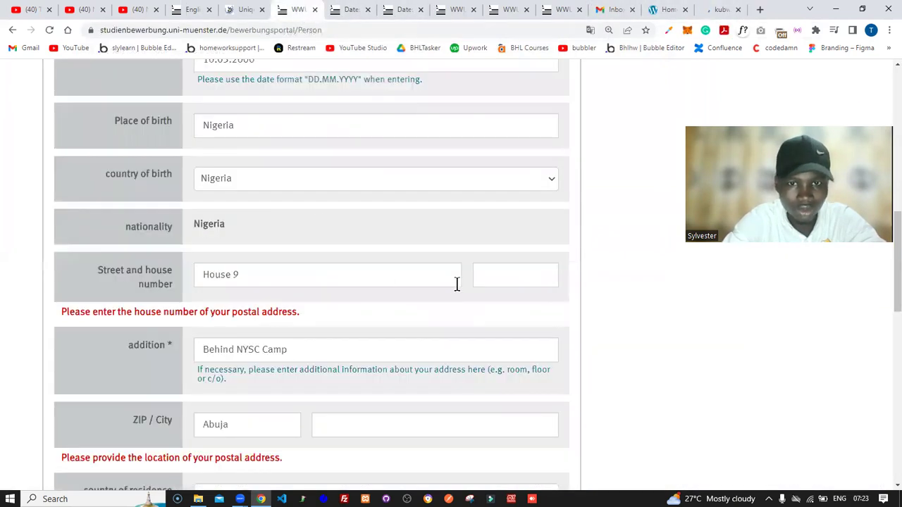
Step: Type 90000 into the house-number box and 900108 into the city box
click(498, 274)
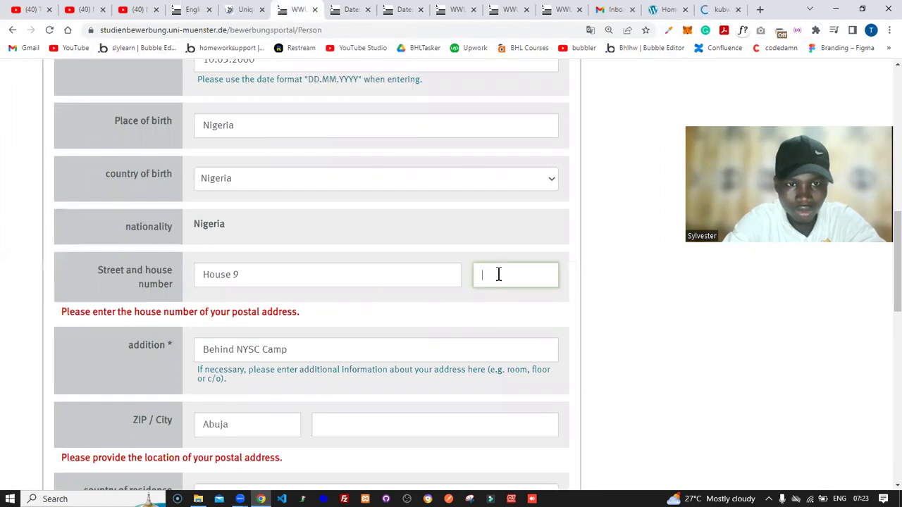
text(900001)
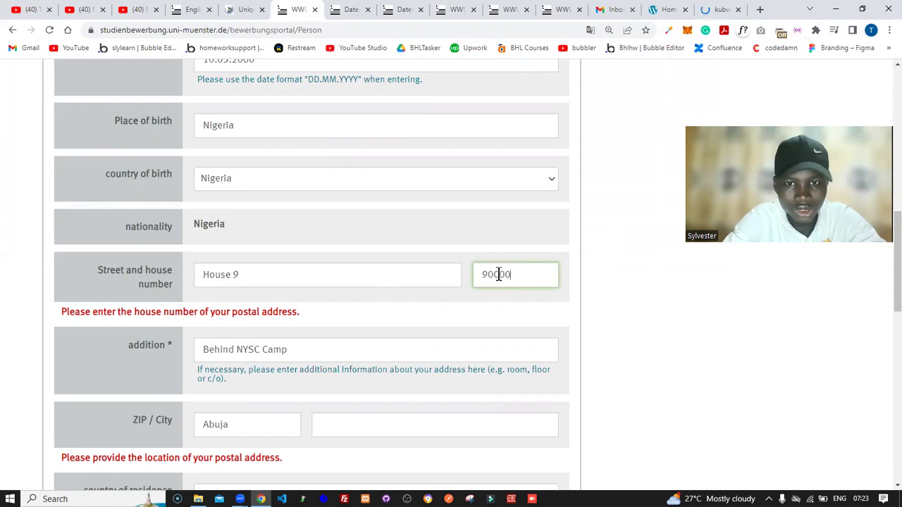
click(525, 412)
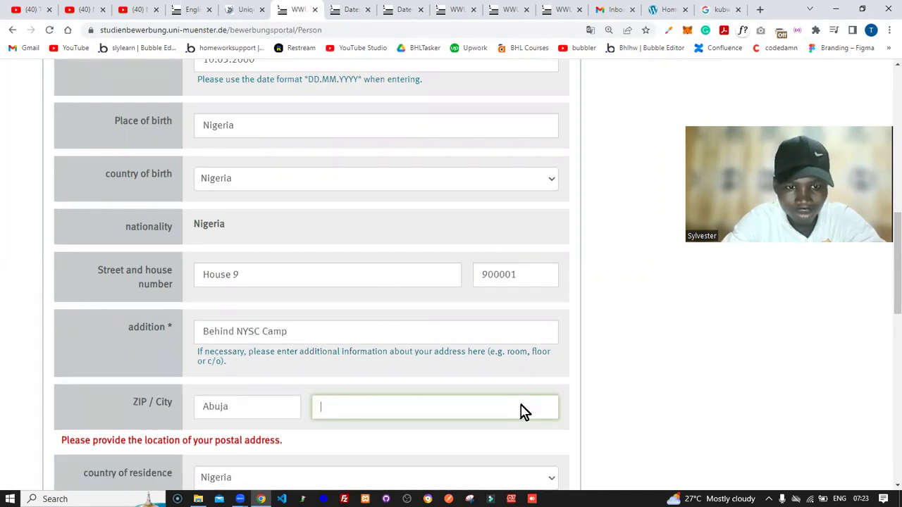
text(900108)
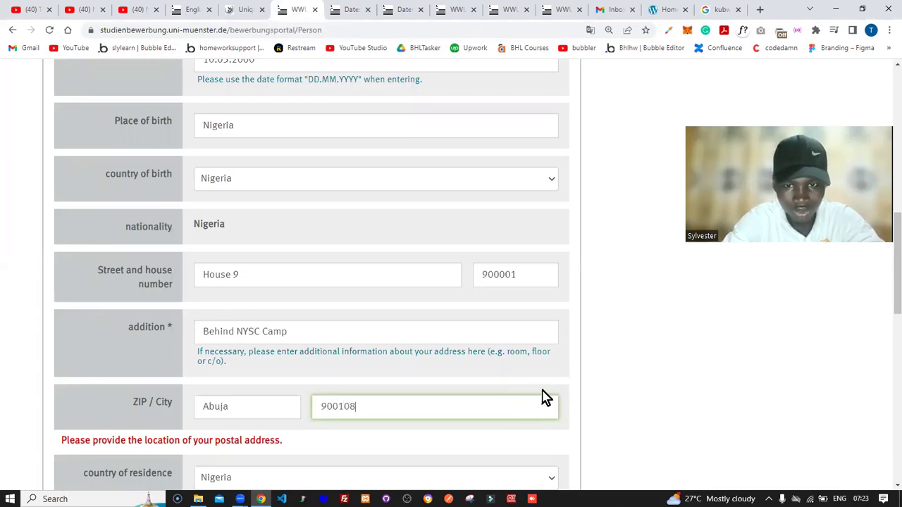